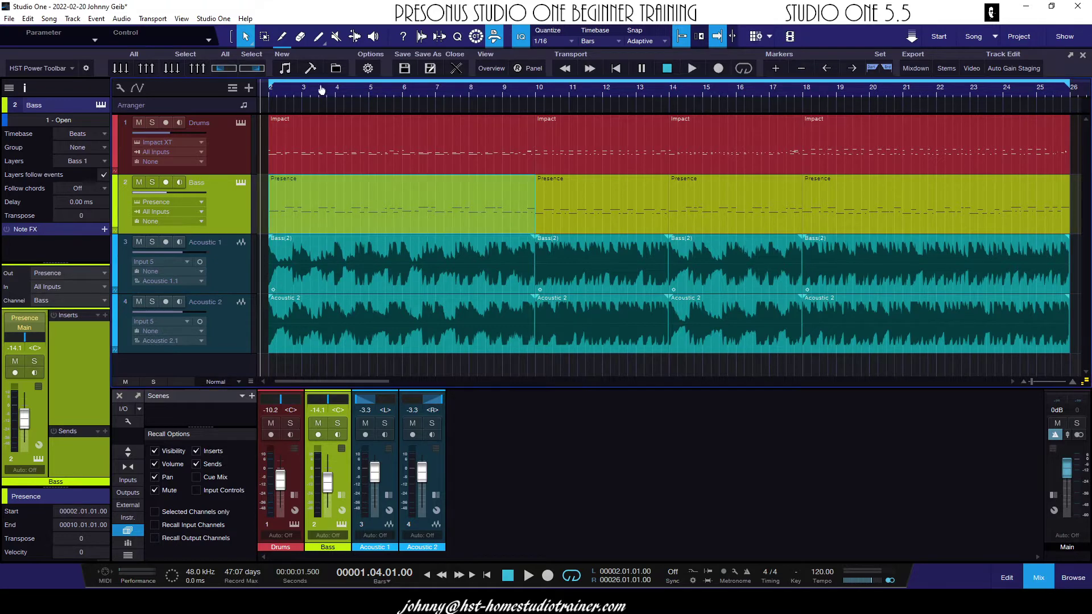
left_click_drag(321, 91, 317, 76)
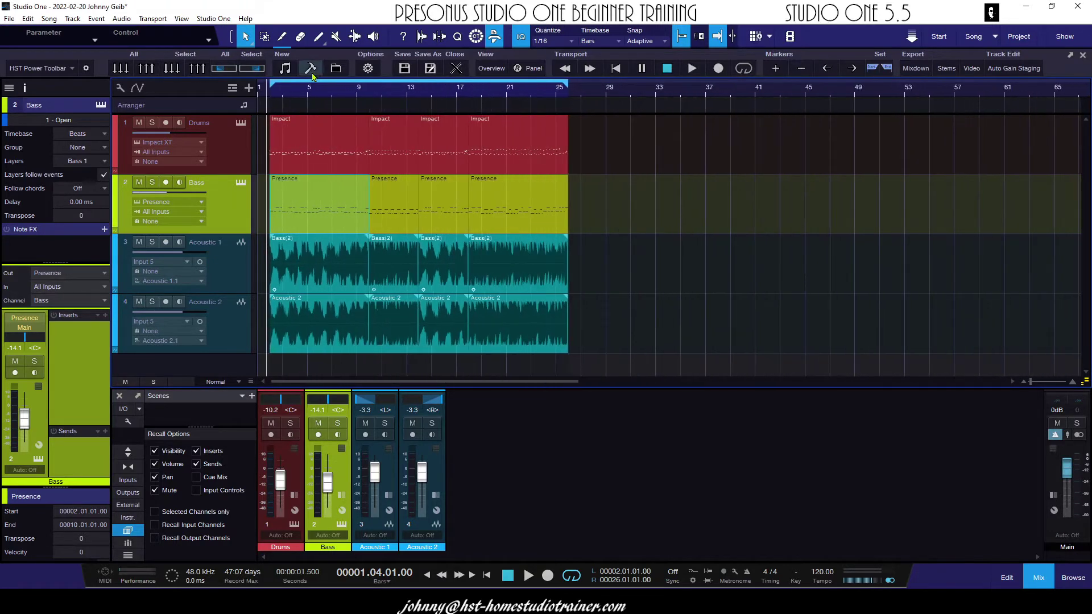
left_click(639, 280)
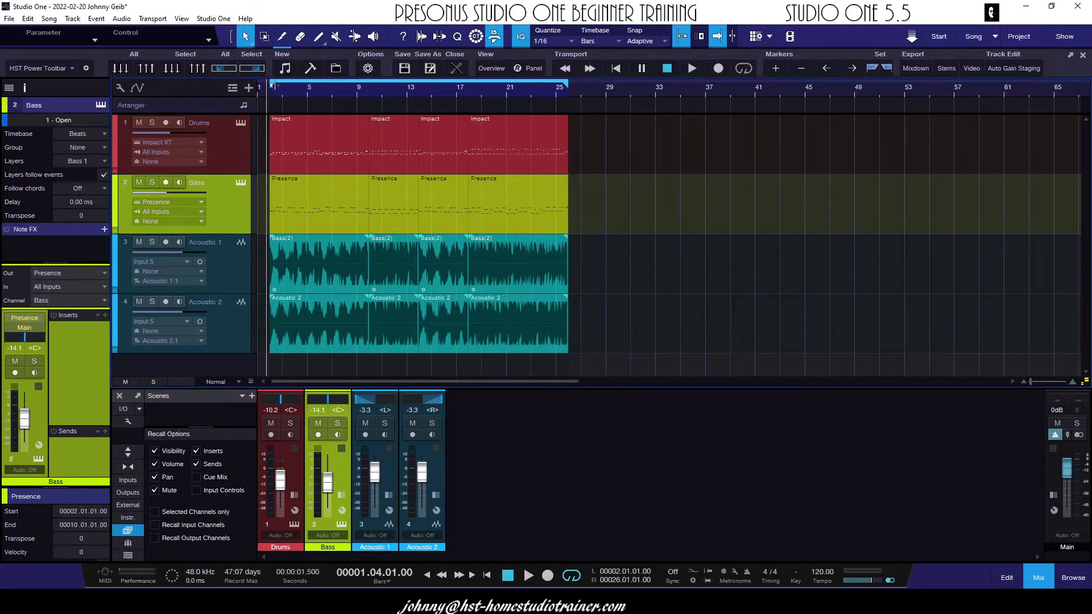
left_click_drag(294, 98, 321, 104)
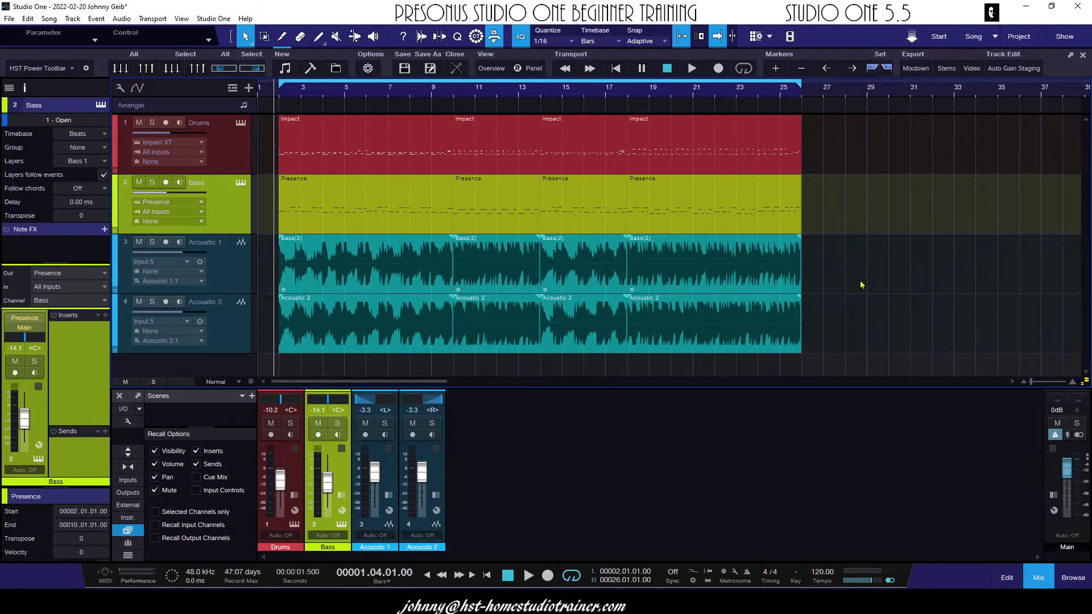
left_click_drag(834, 353, 312, 168)
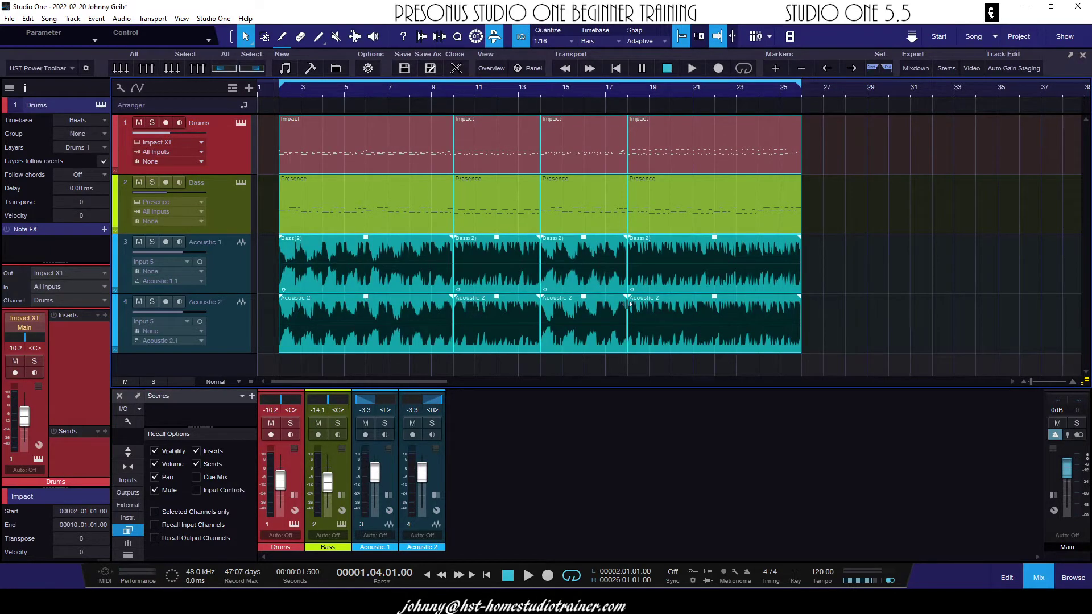
left_click(907, 244)
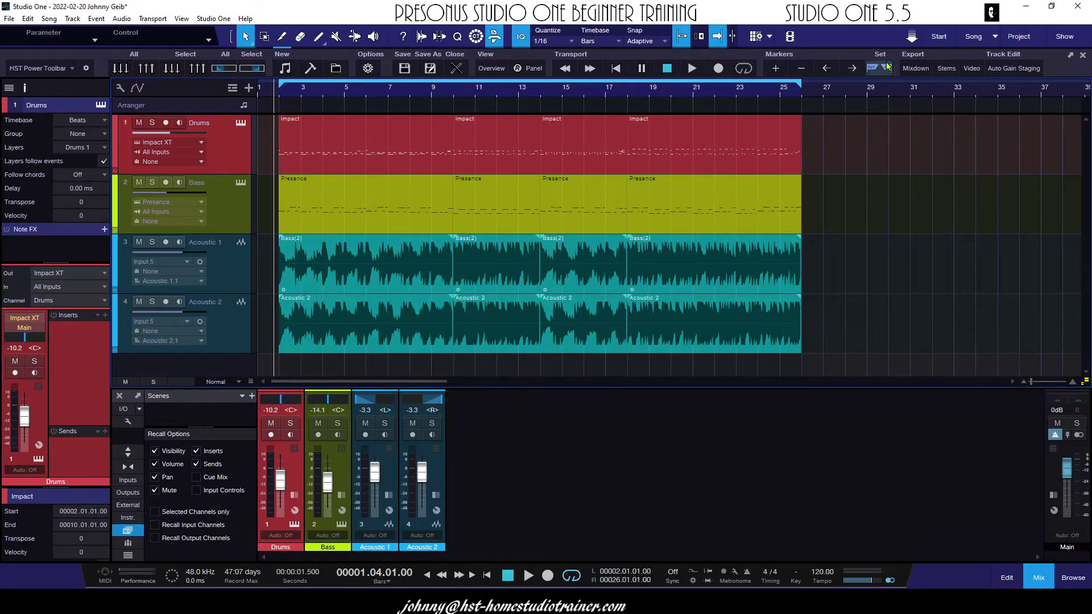
Step: Open a scratch pad beside the main arrangement and widen its area to show about ten bars
left_click(757, 39)
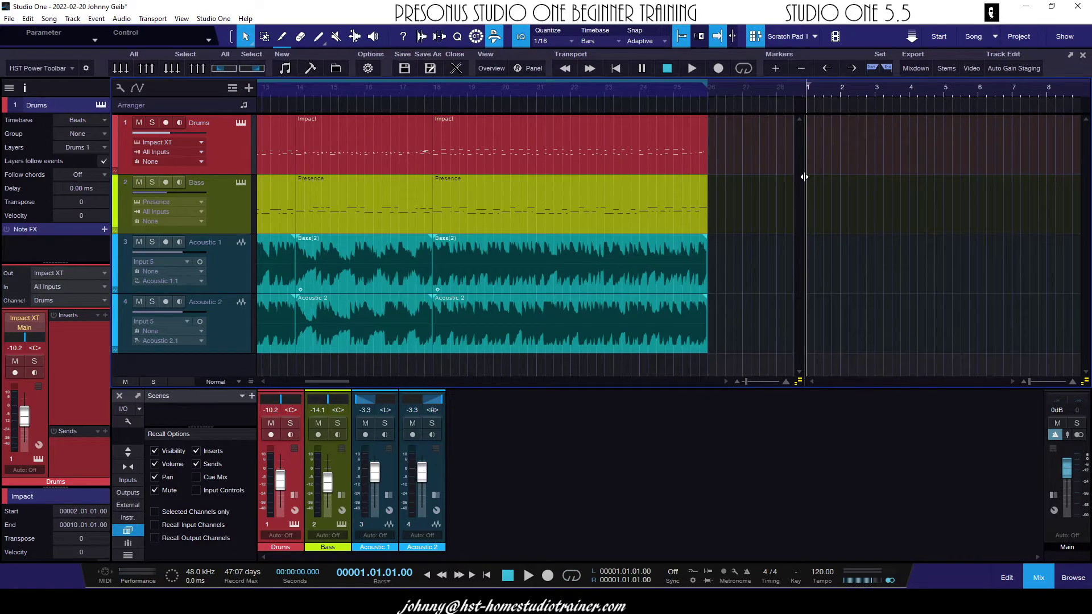
left_click_drag(804, 177, 752, 175)
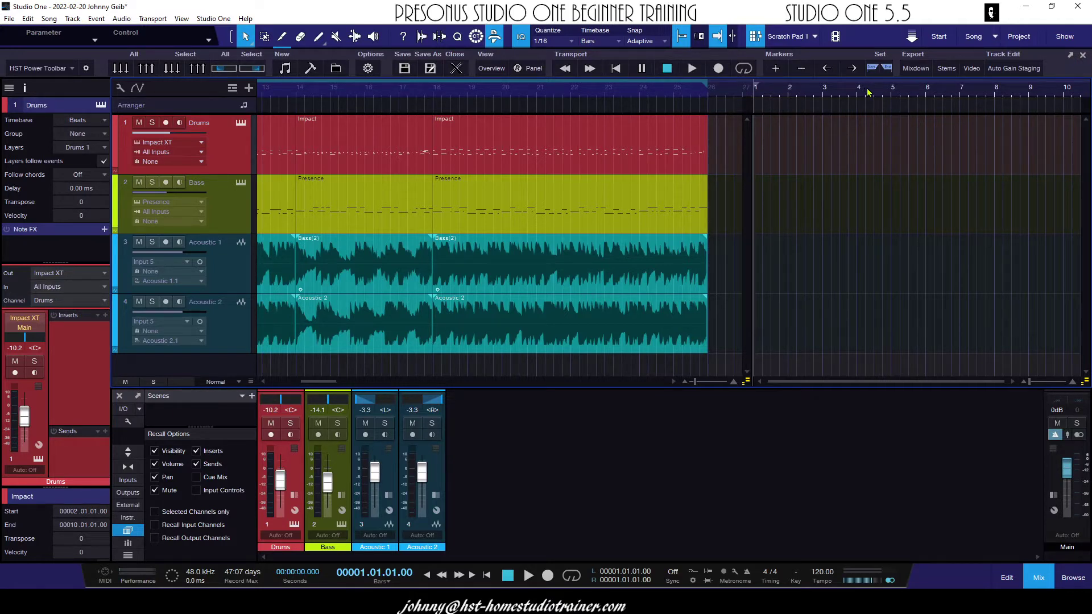
Step: Switch the playback position back and forth between the scratch pad timeline and the main song timeline
left_click(833, 93)
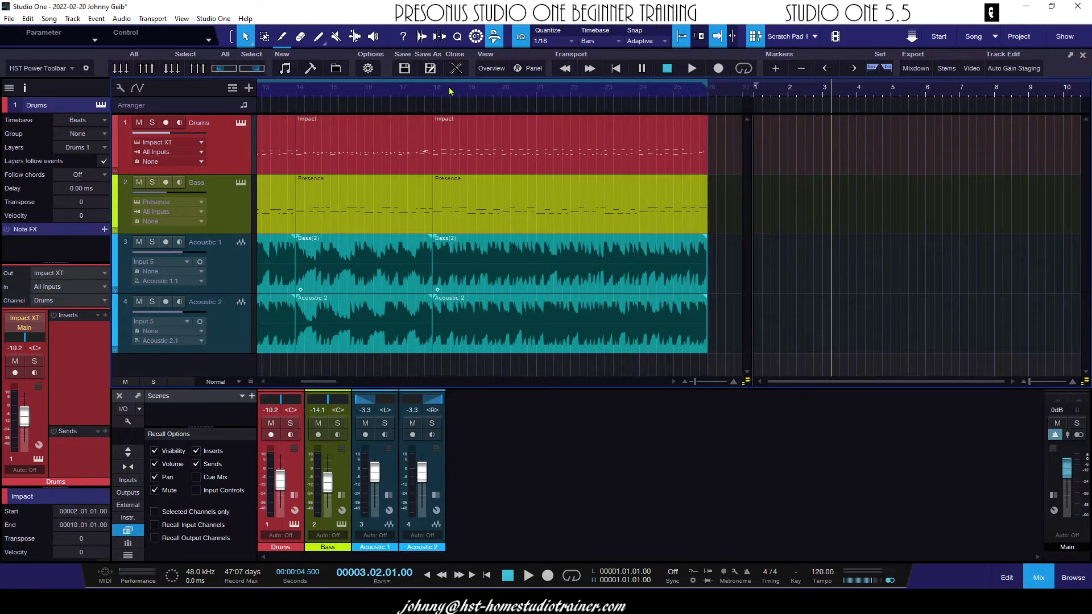
left_click(875, 95)
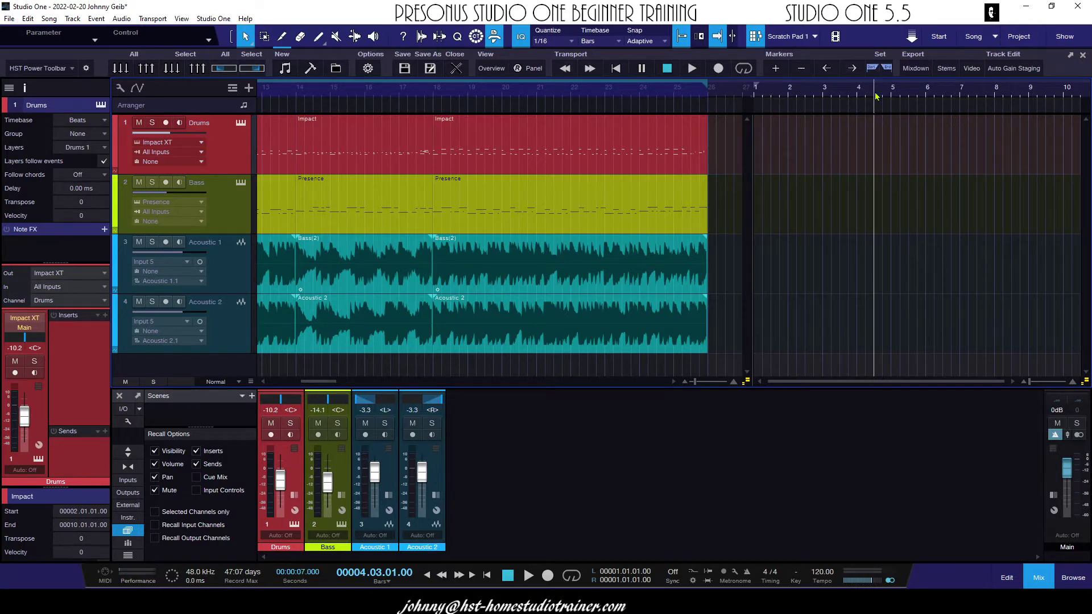
left_click(460, 91)
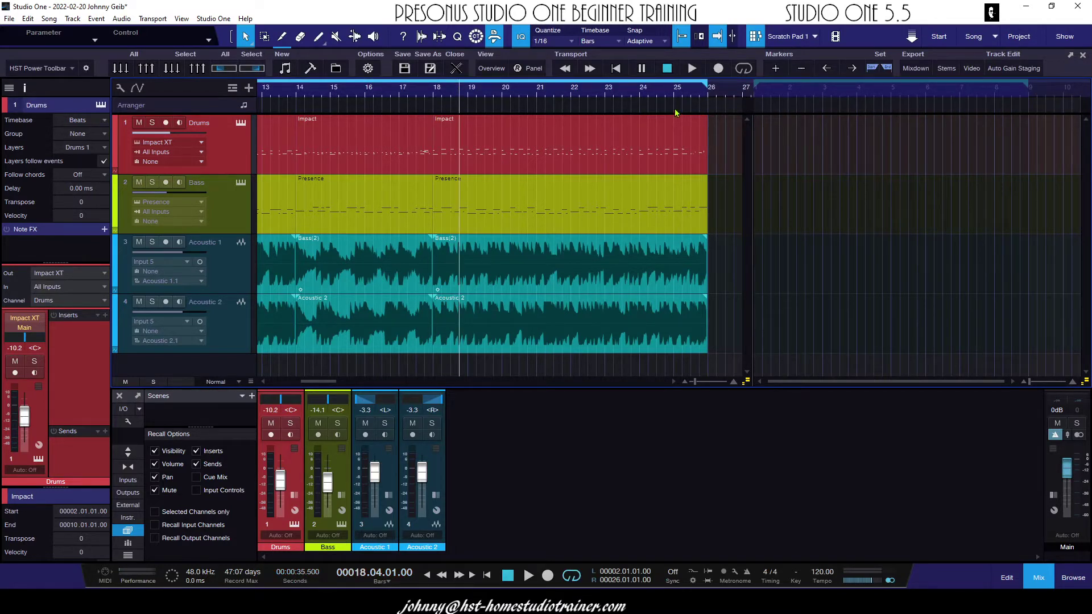
left_click(804, 95)
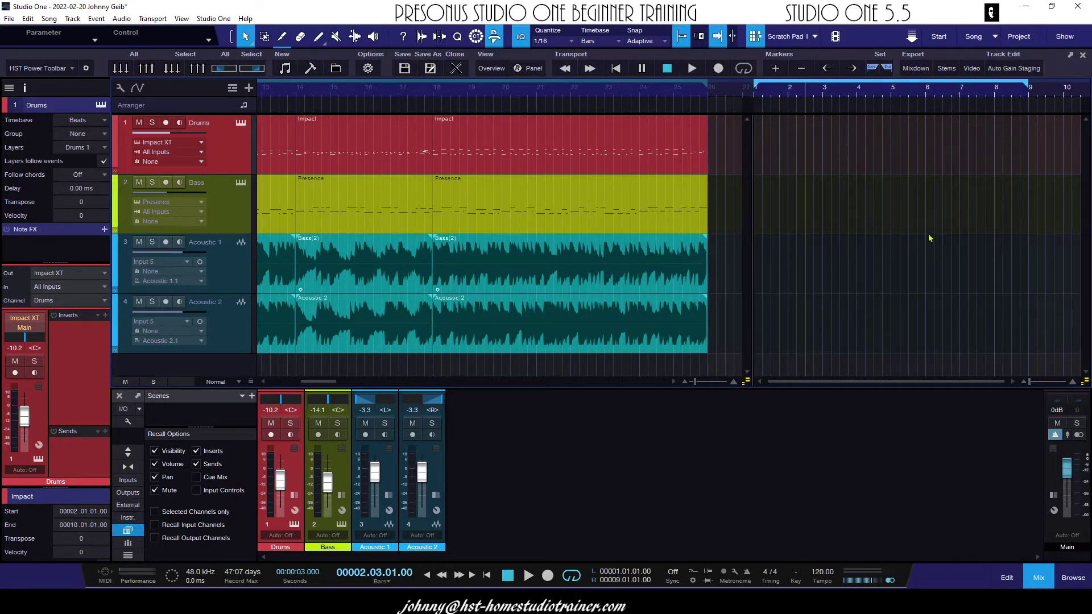
left_click(435, 95)
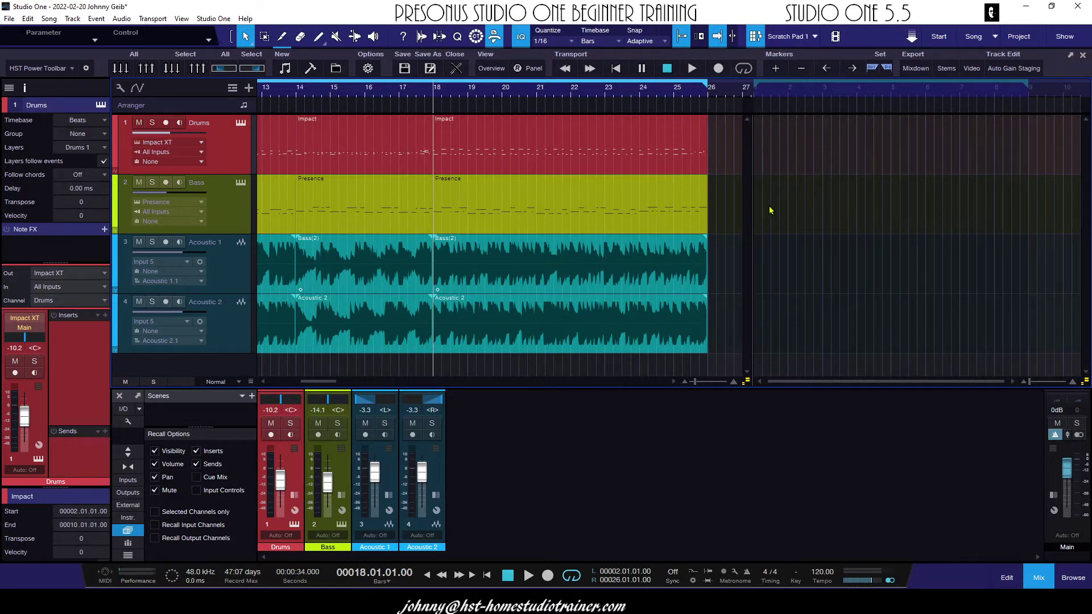
Step: Play the main arrangement from bar 14, jump ahead to two further points on the timeline during playback, and stop
left_click(300, 95)
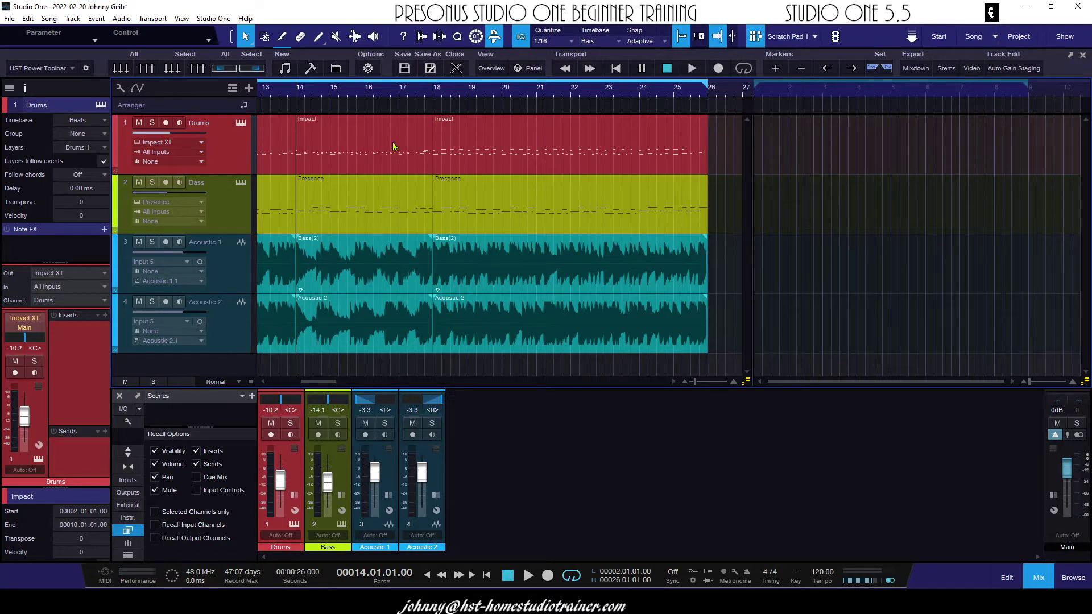
key("space")
left_click(410, 93)
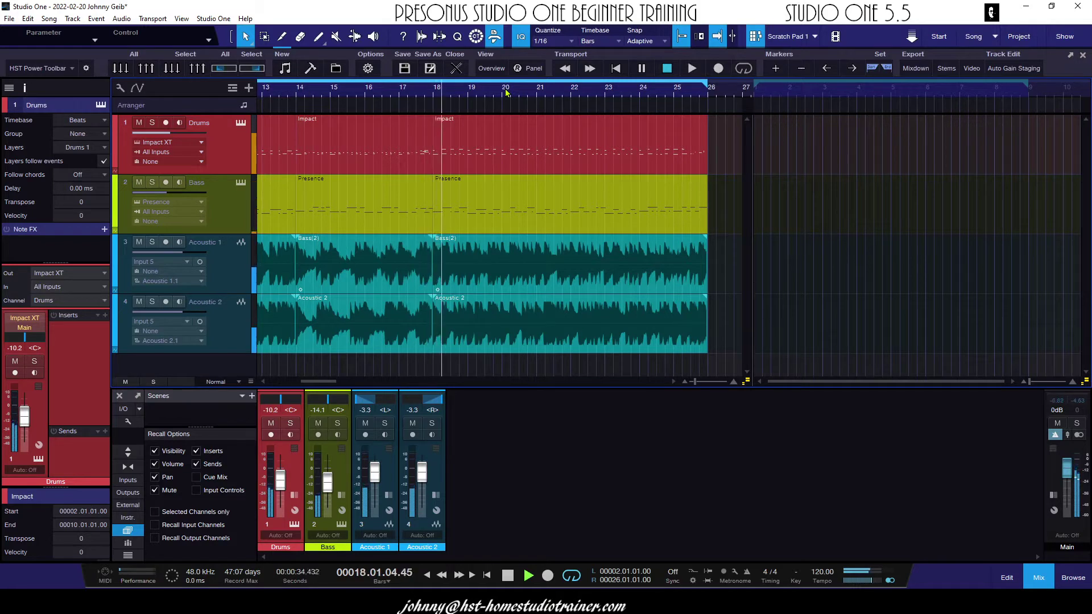
left_click(632, 91)
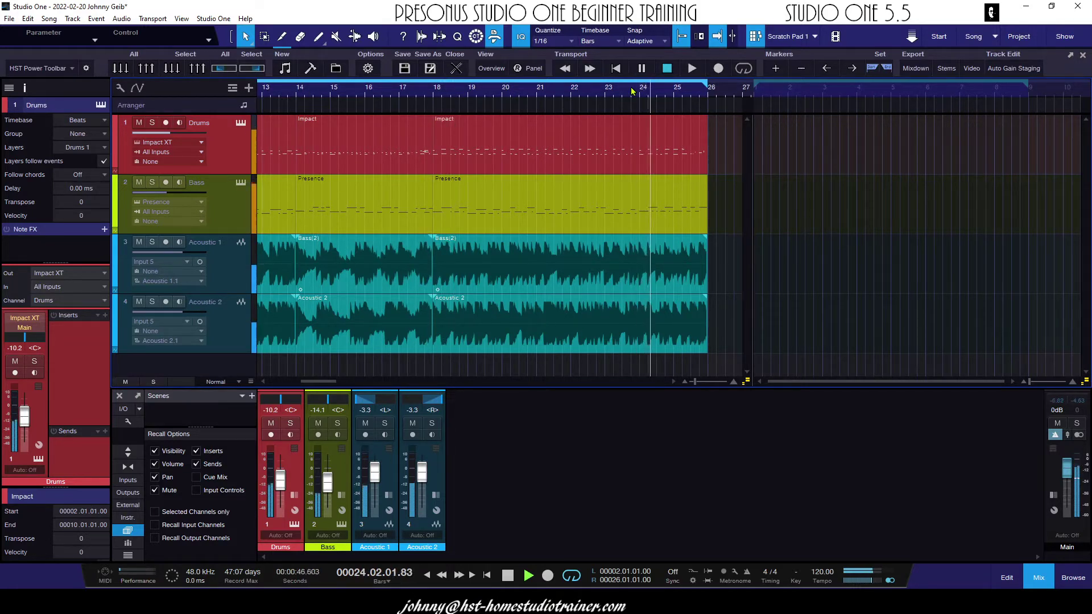
key("space")
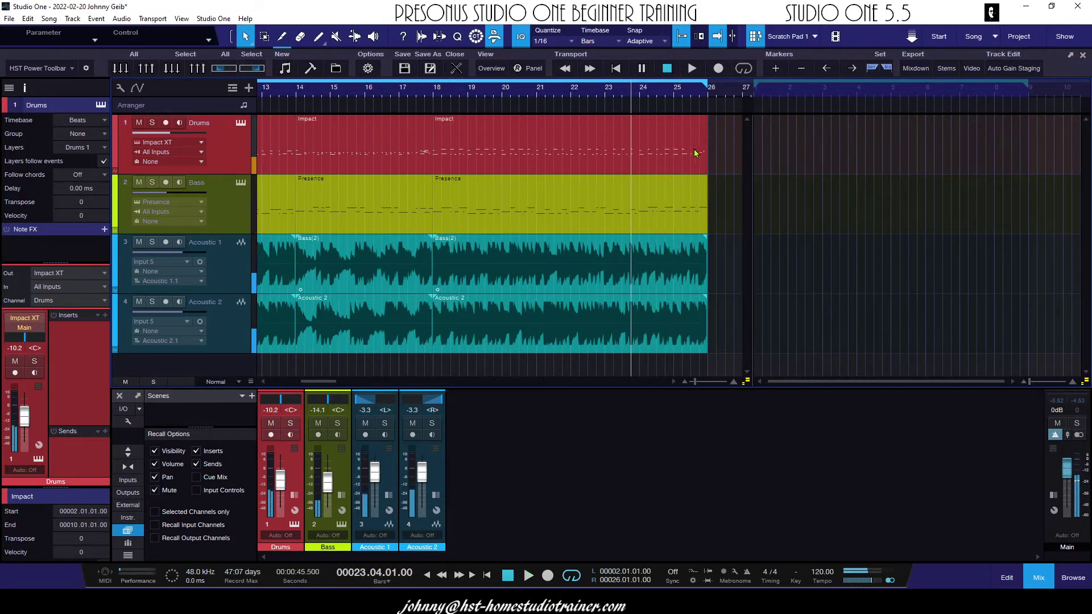
Step: Select the song sections in turn across all four tracks: bars 18 to 26, bars 14 to 18, and bars 10 to 14
left_click(659, 153)
left_click(404, 145)
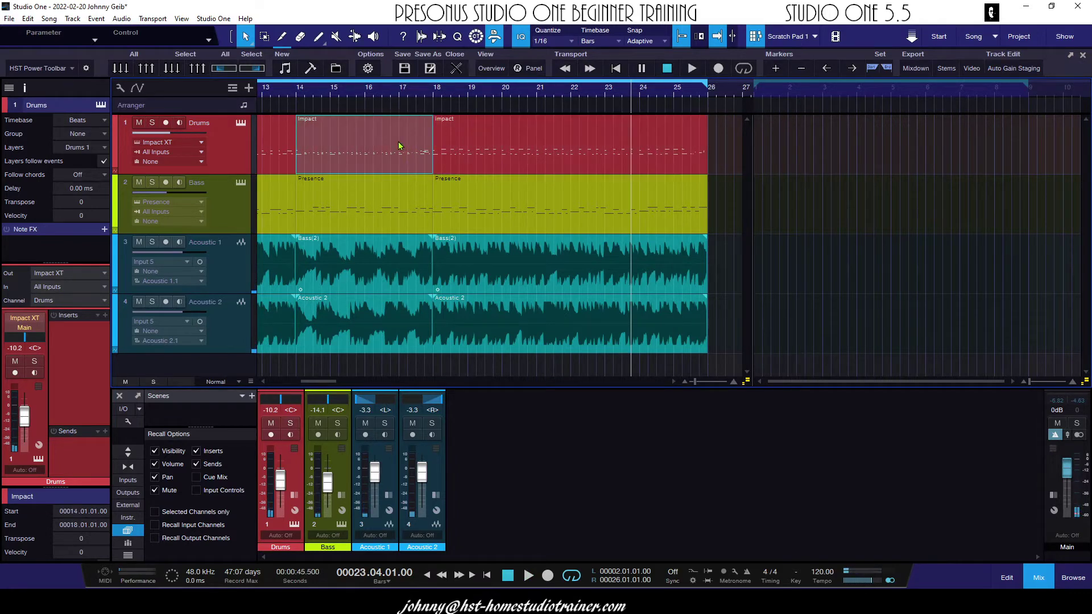
left_click(287, 147)
left_click_drag(278, 93, 429, 77)
scroll(428, 121, "left", 2)
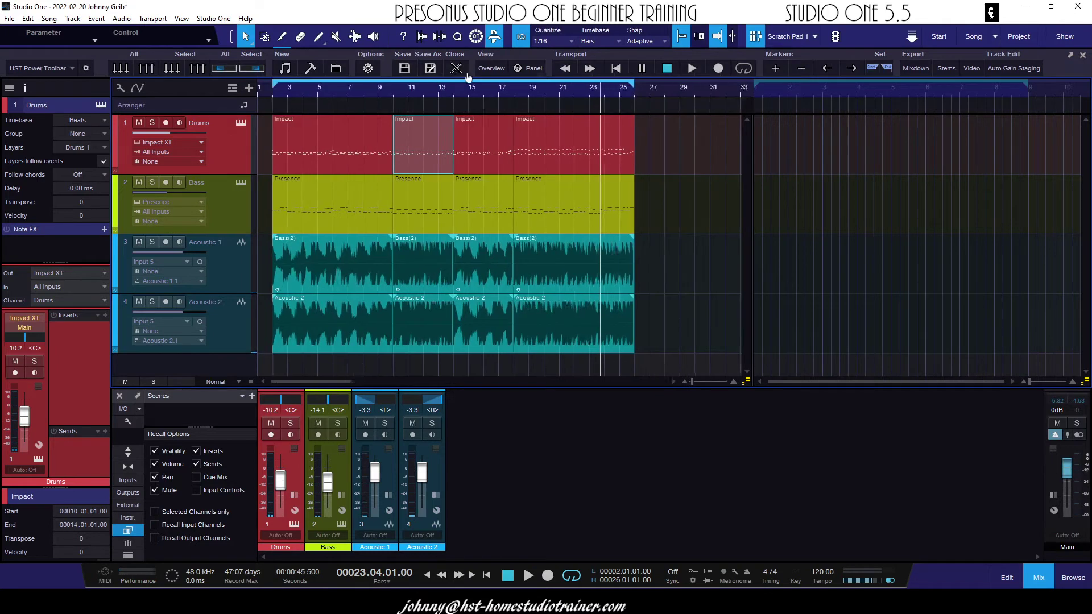
left_click(530, 142)
left_click_drag(675, 143, 574, 340)
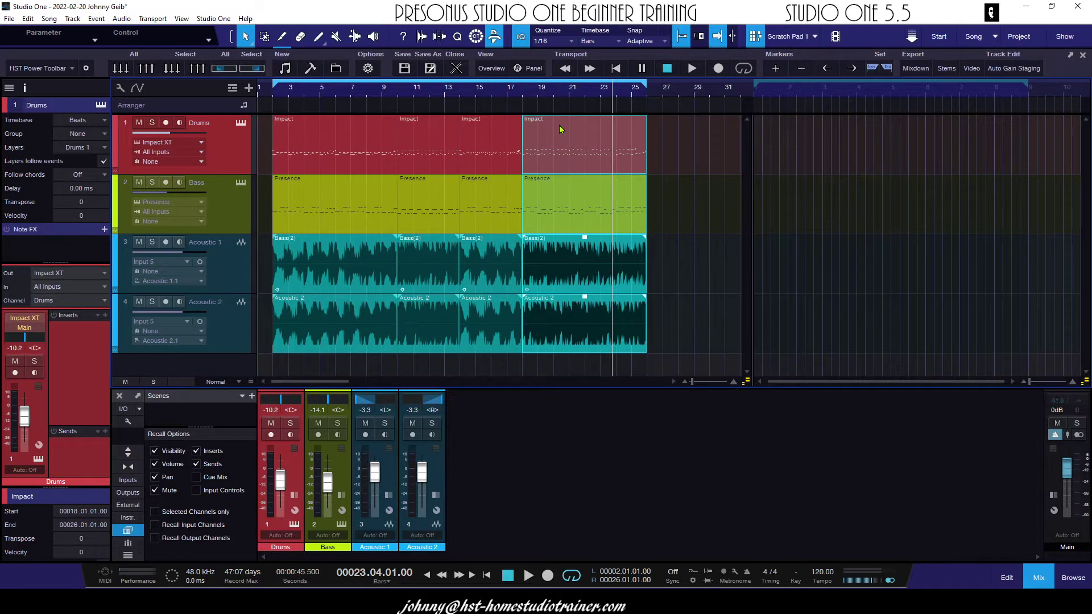
left_click_drag(492, 367, 500, 162)
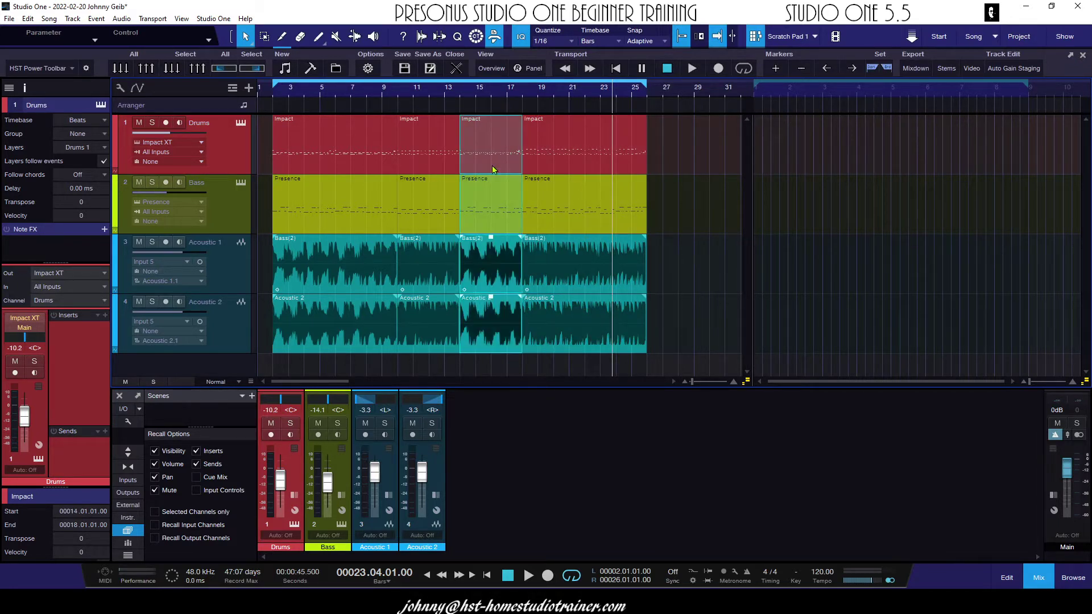
left_click_drag(423, 364, 446, 157)
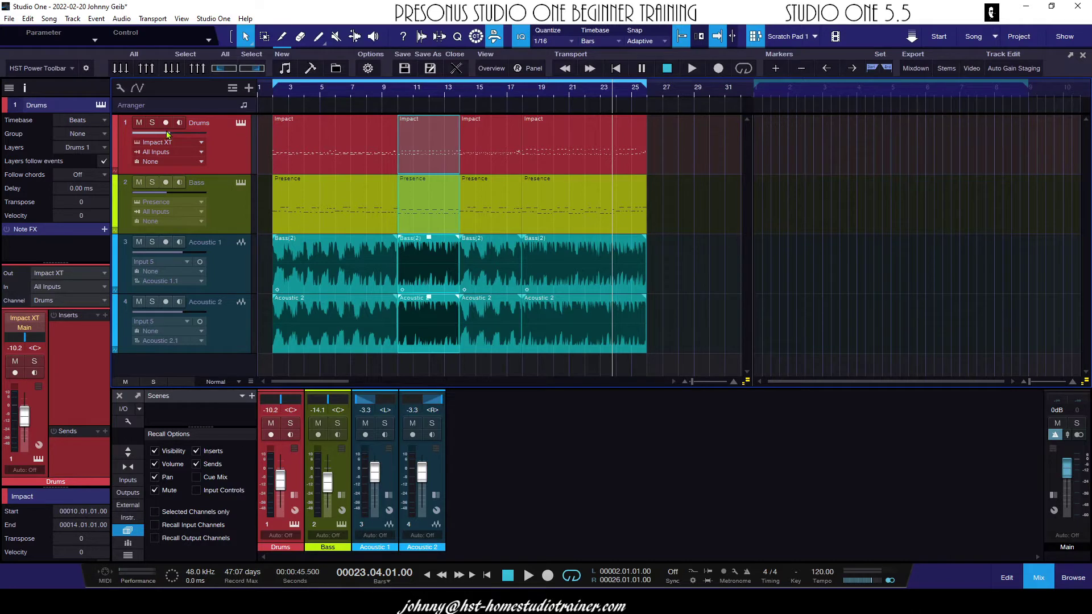
Step: Show the marker track and move the Start marker to bar 2, where the song's first events begin
left_click(233, 88)
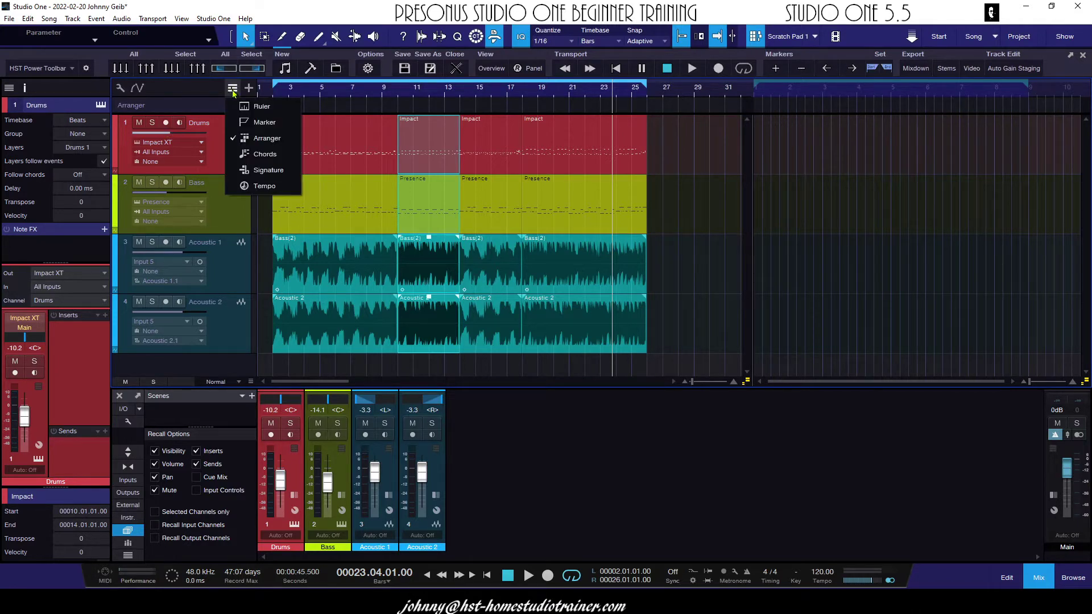
left_click(253, 123)
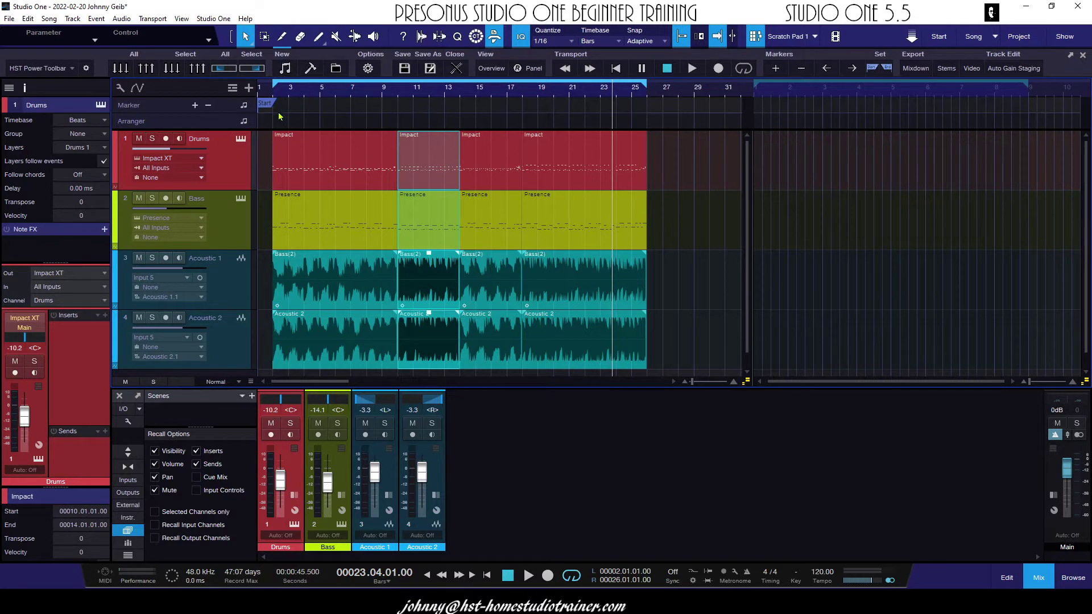
left_click_drag(269, 106, 291, 108)
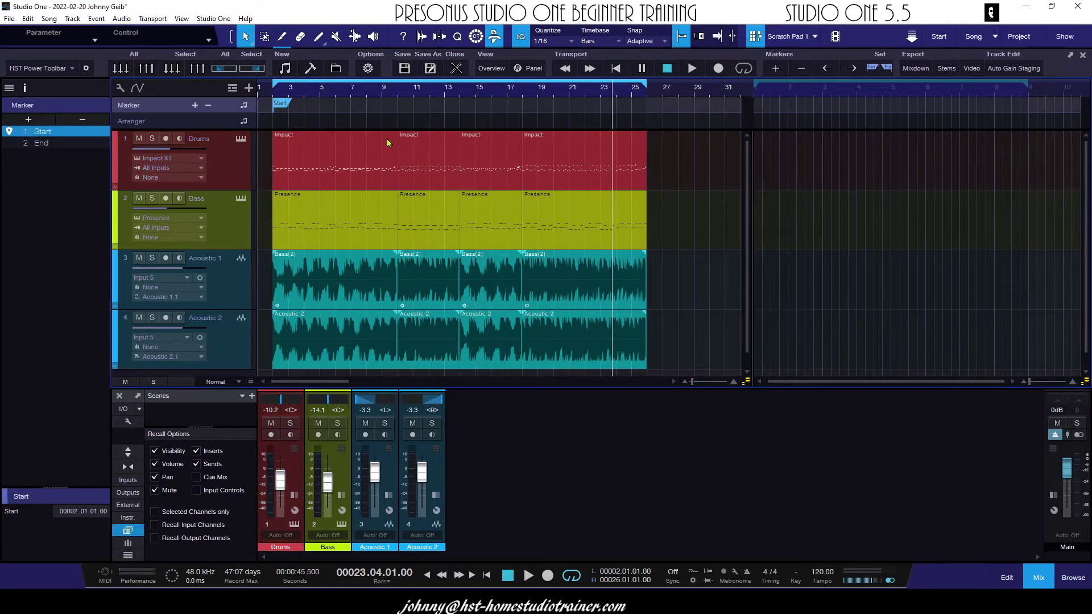
Step: Add a marker at bar 10, where the first section ends
left_click(376, 166)
left_click(397, 106)
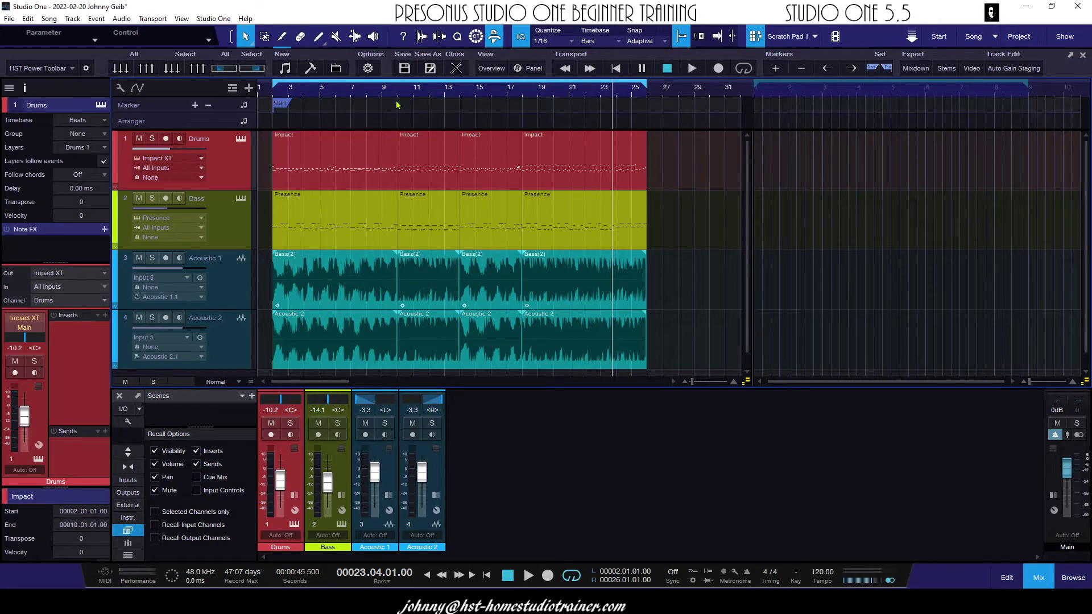
left_click(398, 90)
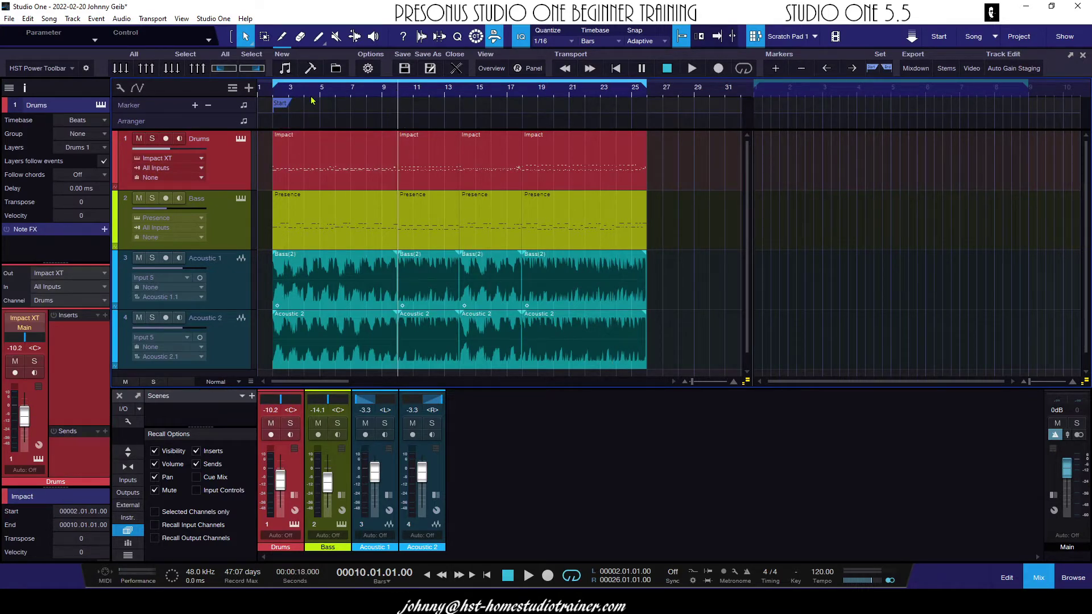
left_click(195, 105)
Step: Add markers at the next two section boundaries, bar 14 and bar 18
left_click(430, 157)
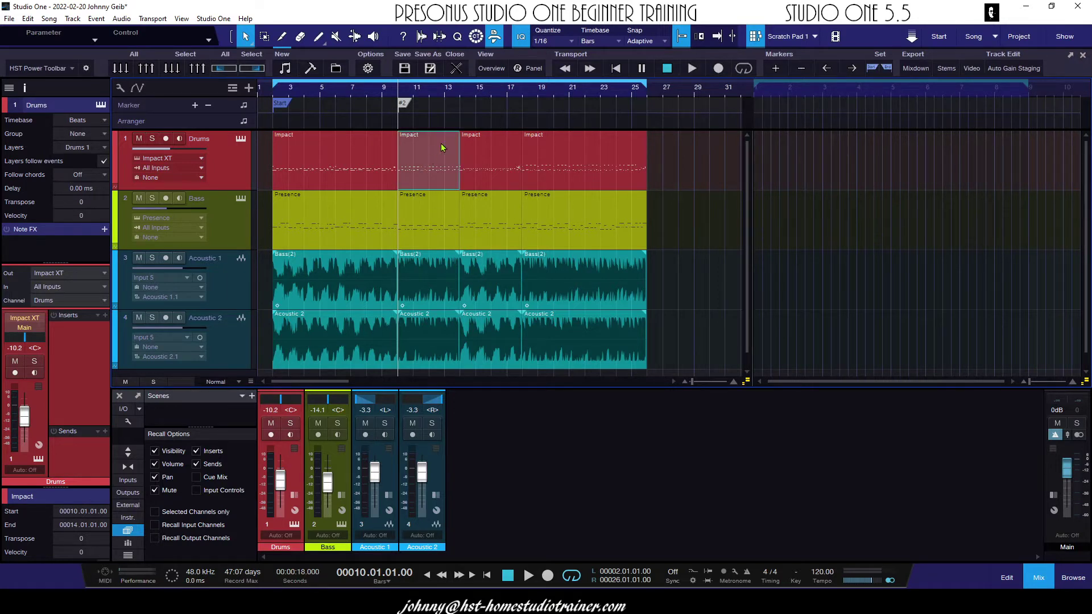
left_click(459, 91)
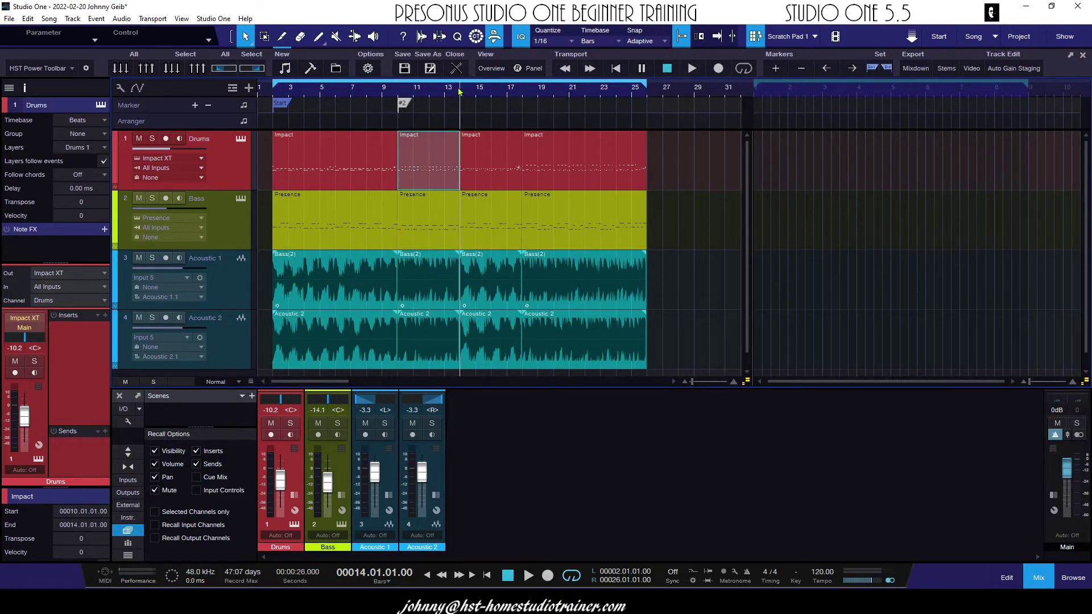
left_click(195, 105)
left_click(497, 159)
left_click(523, 90)
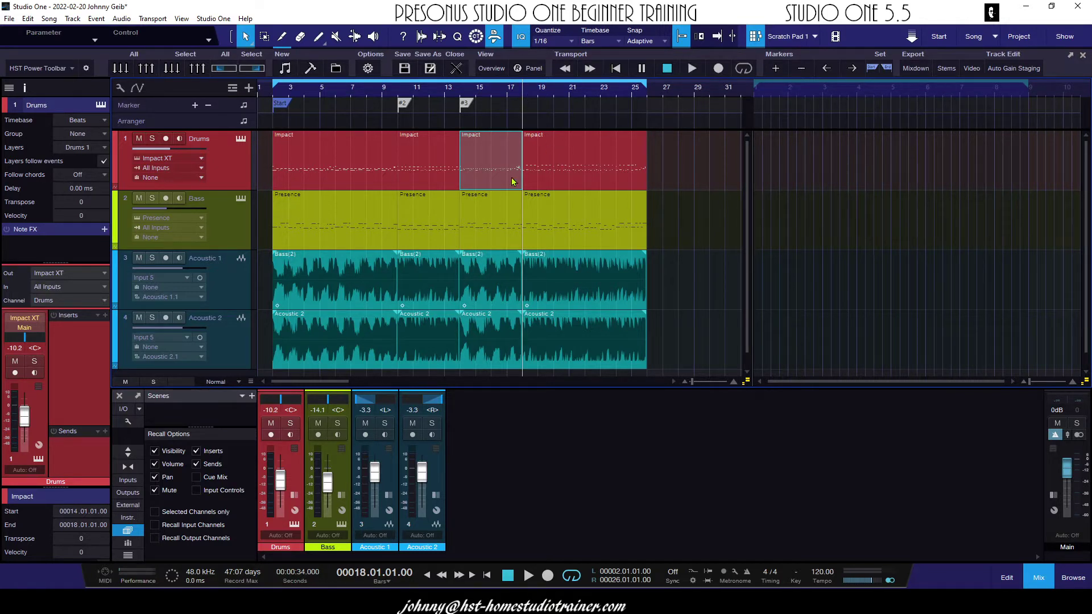
left_click(195, 106)
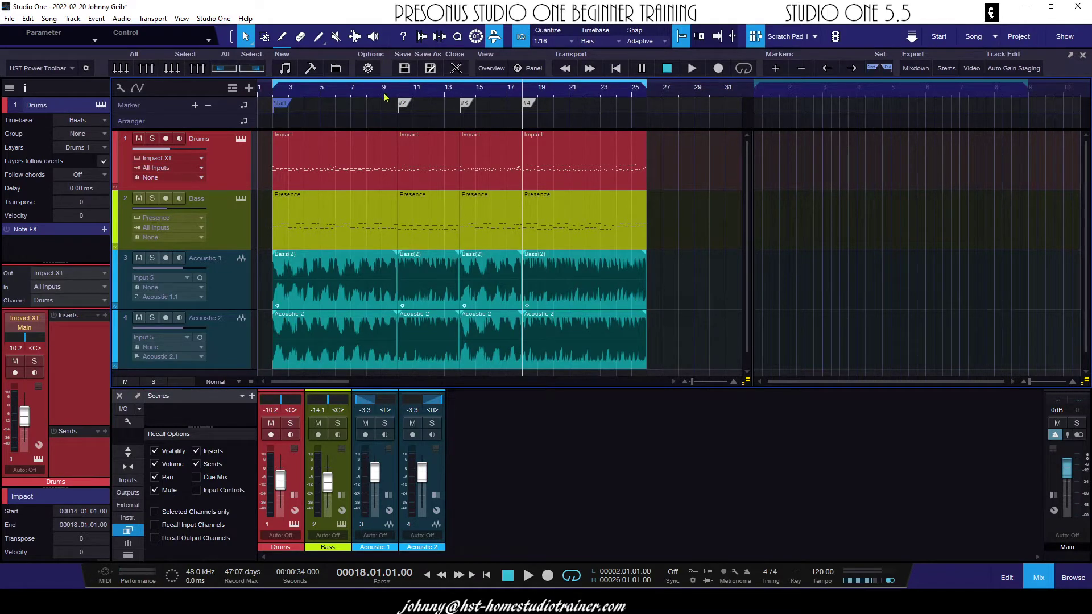
Step: Move the End marker back to bar 26, at the end of the last events
key("z")
left_click_drag(712, 104, 335, 106)
left_click(491, 68)
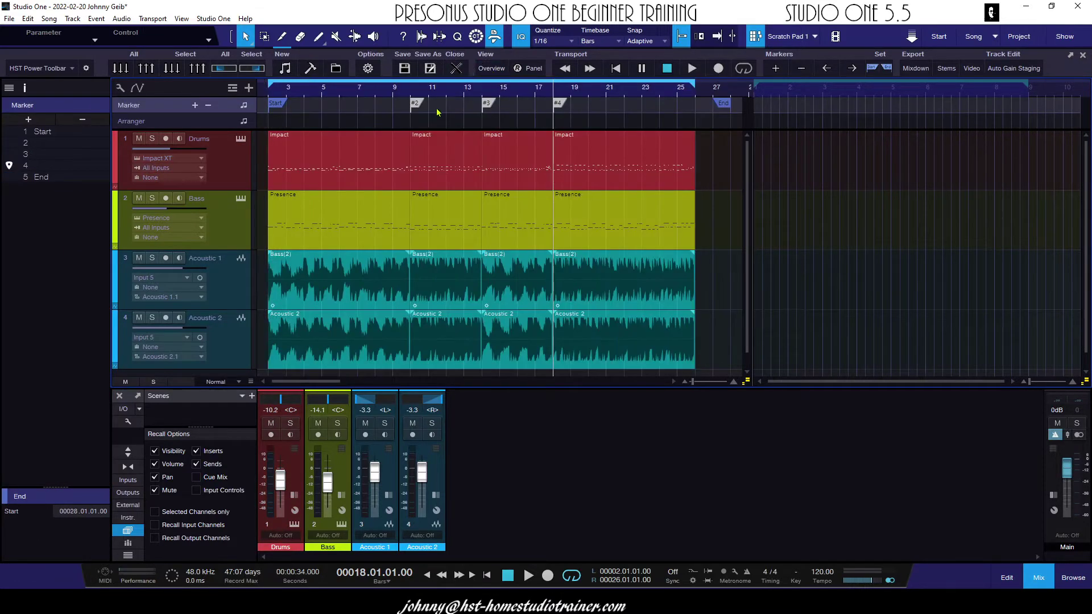
left_click_drag(729, 107, 689, 107)
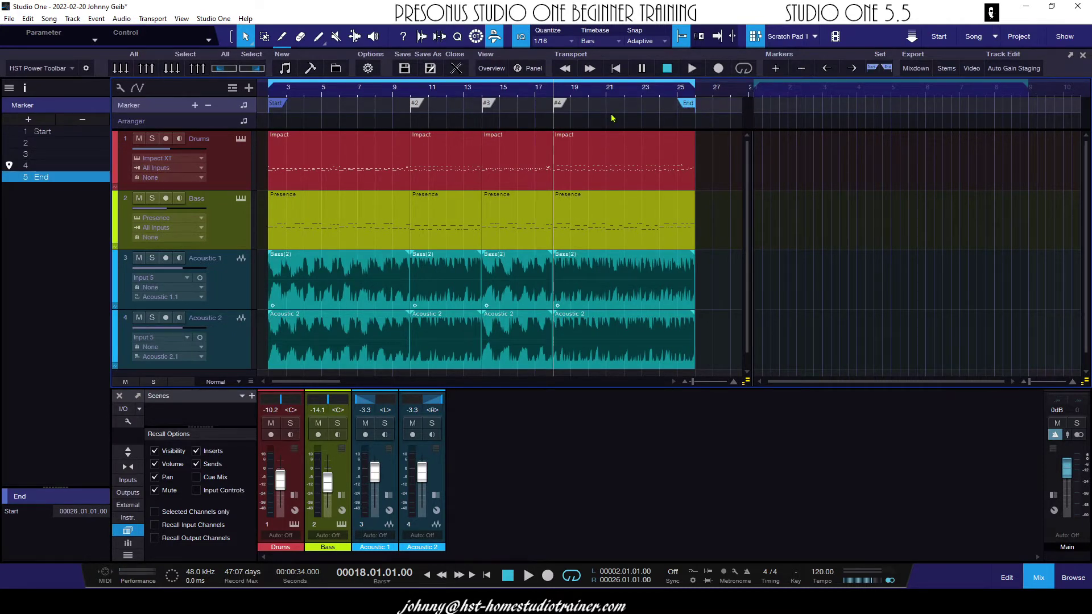
Step: Play the main arrangement briefly from bar 6, beat 2, and stop
left_click(349, 90)
key("space")
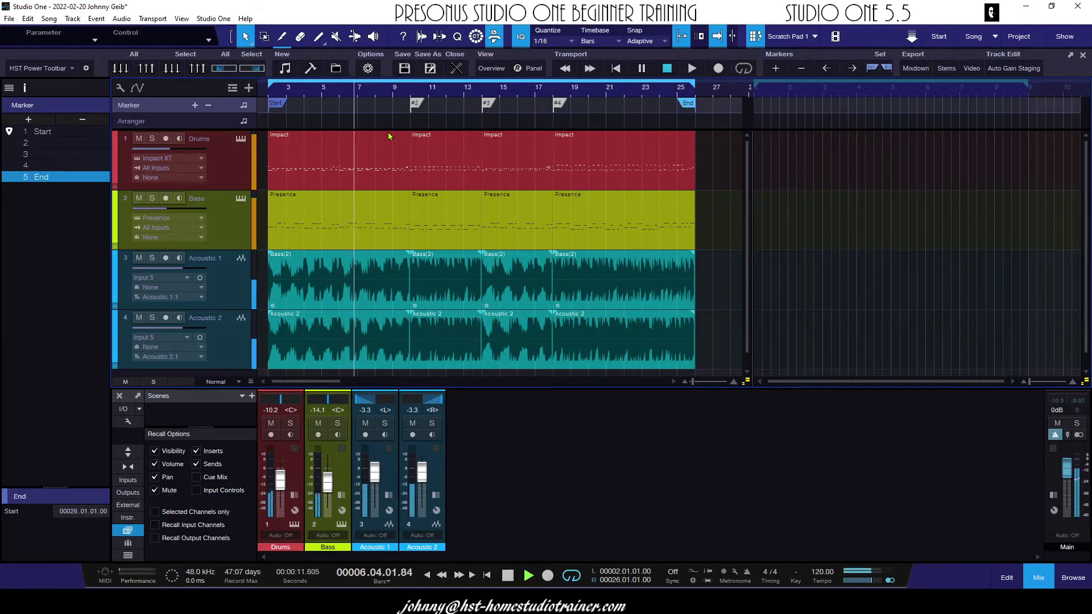
key("space")
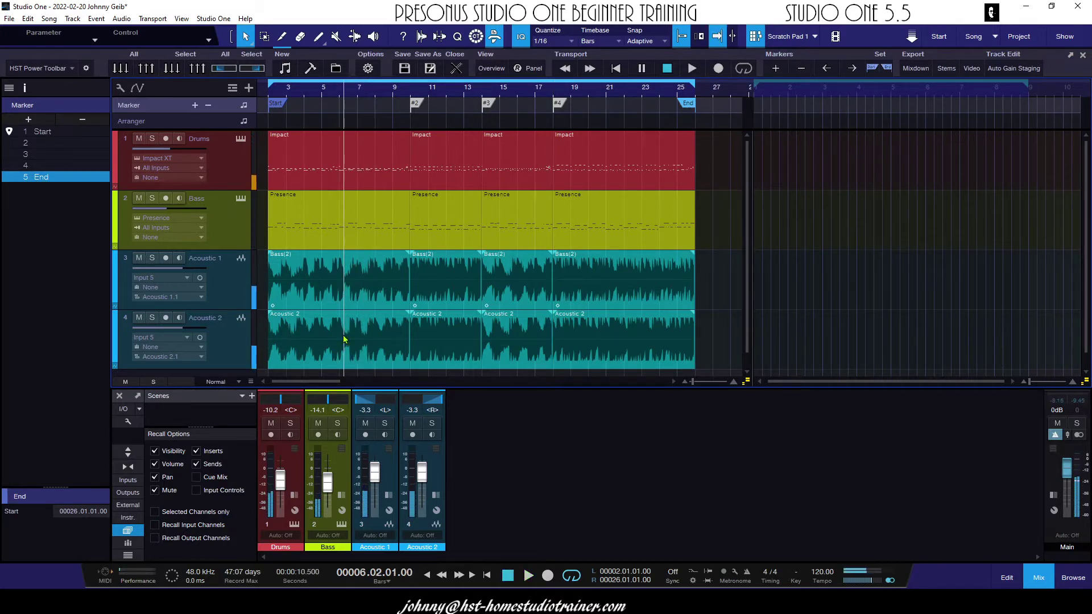
Step: Copy the first section's events, bars 2 to 10 on all four tracks, into the scratch pad starting at bar 1
mouse_move(322, 376)
left_mouse_down()
mouse_move(378, 193)
mouse_move(376, 163)
mouse_move(797, 165)
mouse_move(785, 160)
left_mouse_up()
left_click(317, 161)
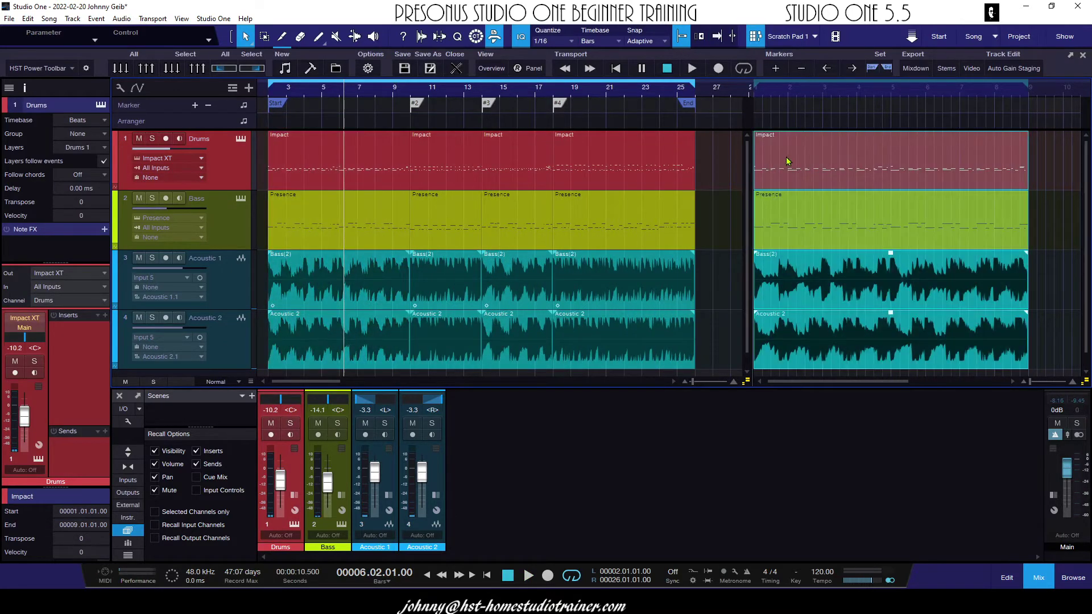
Step: Play a few seconds of the first and second sections of the main arrangement
left_click(825, 89)
left_click_drag(805, 94, 801, 83)
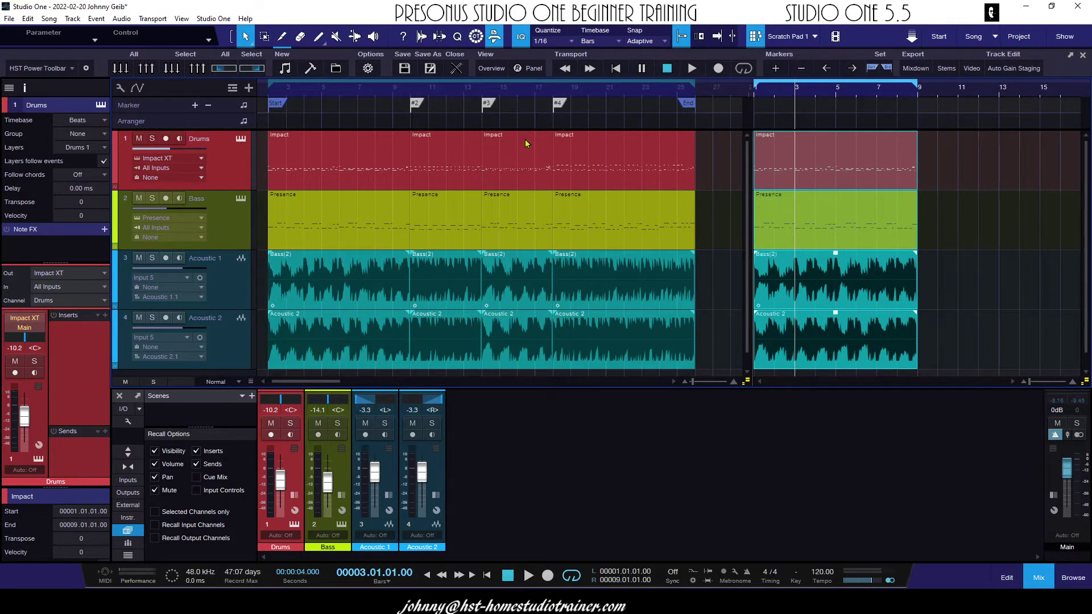
left_click(332, 97)
key("space")
key("space")
left_click(438, 96)
key("space")
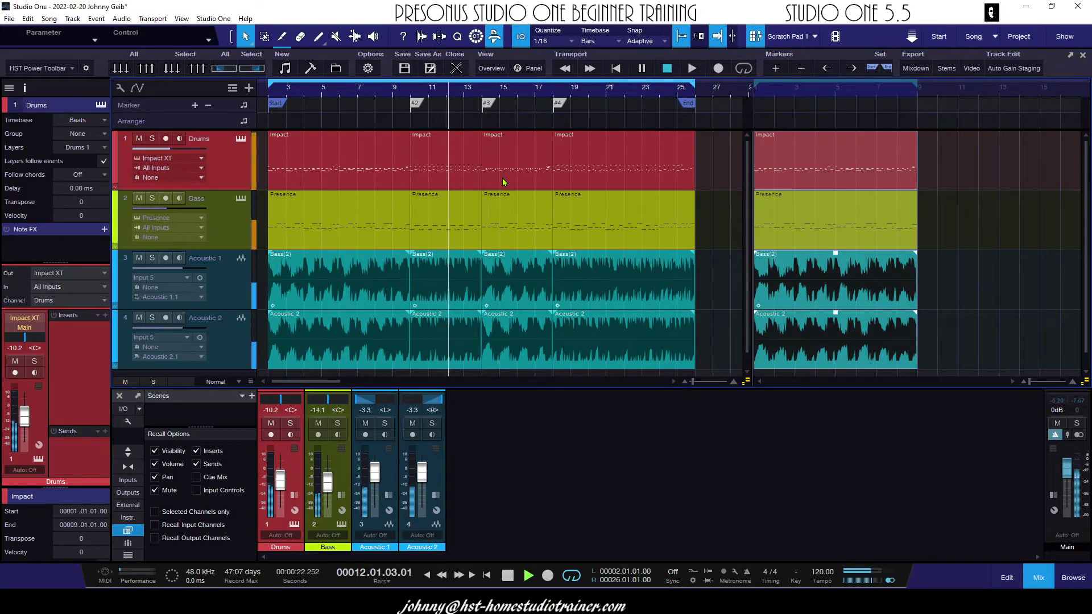
key("space")
Step: Play the main arrangement's third section from bar 15, beat 3, and its last section from bar 19, beat 3
left_click(511, 91)
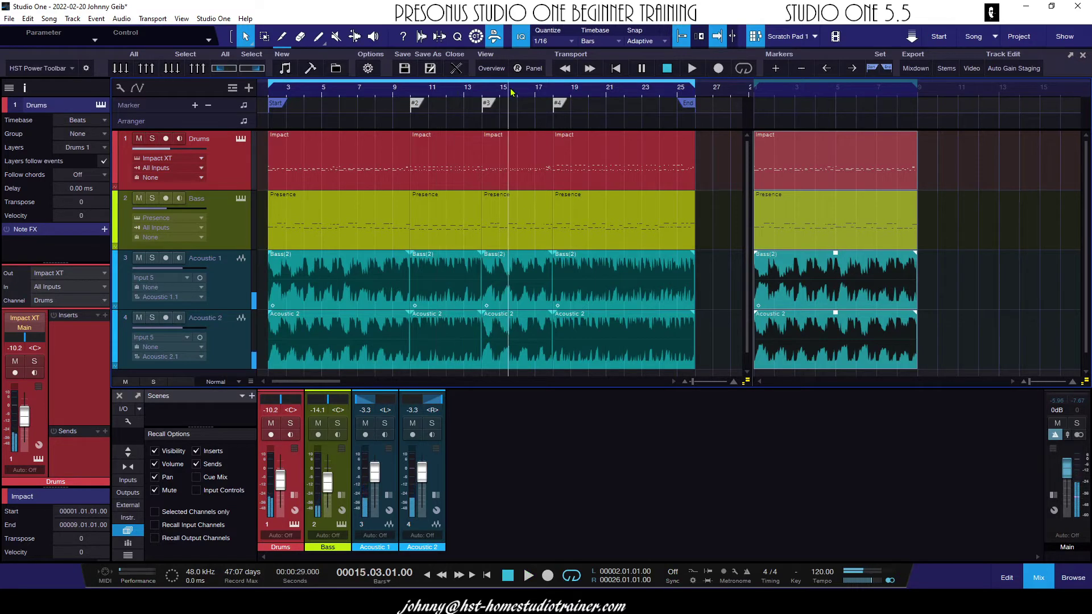
key("space")
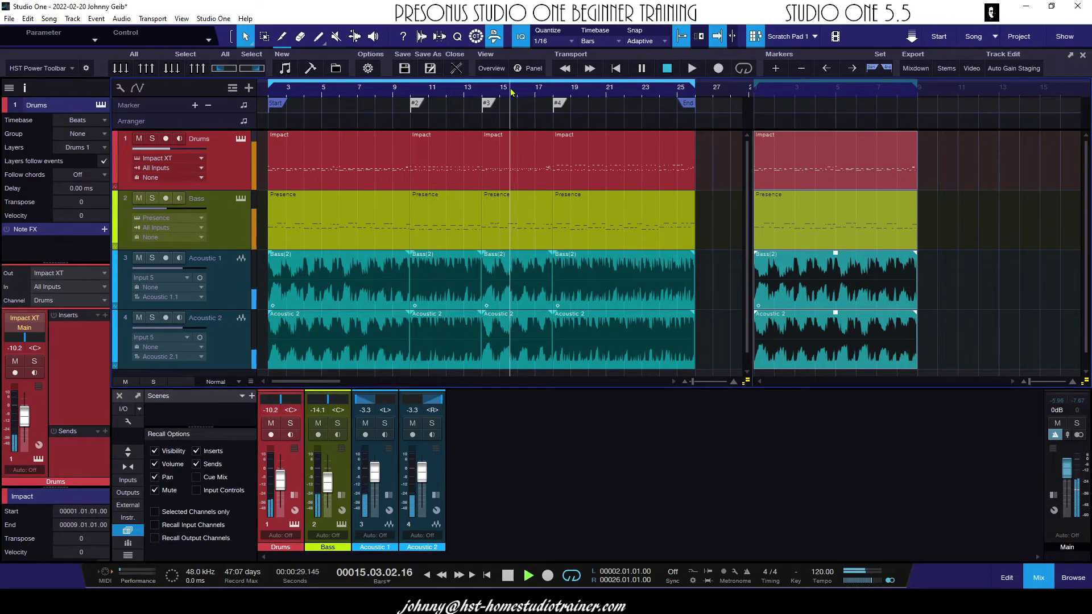
key("space")
left_click(581, 94)
key("space")
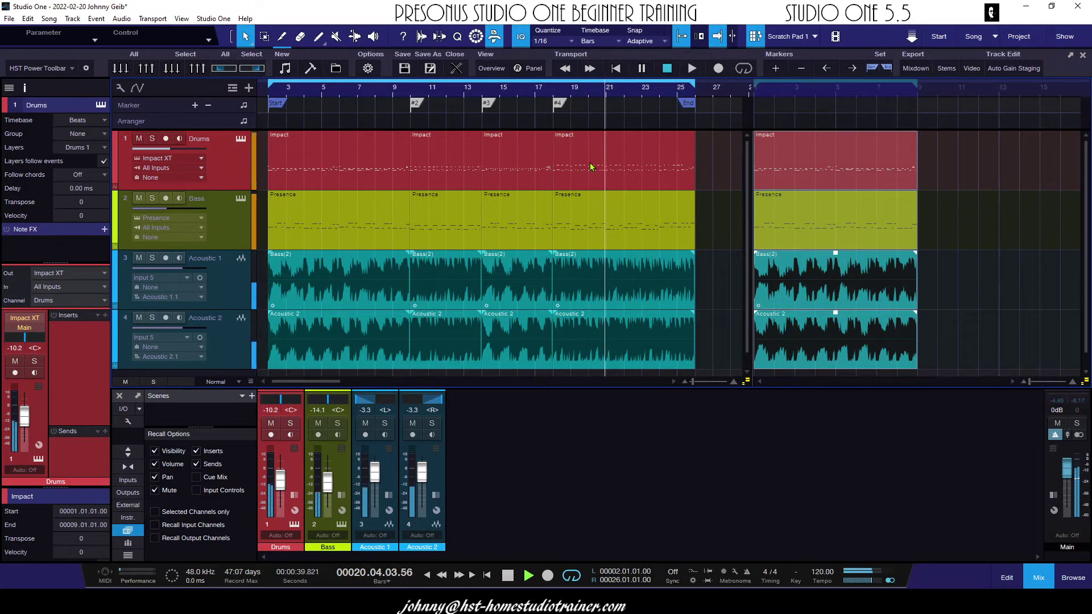
key("space")
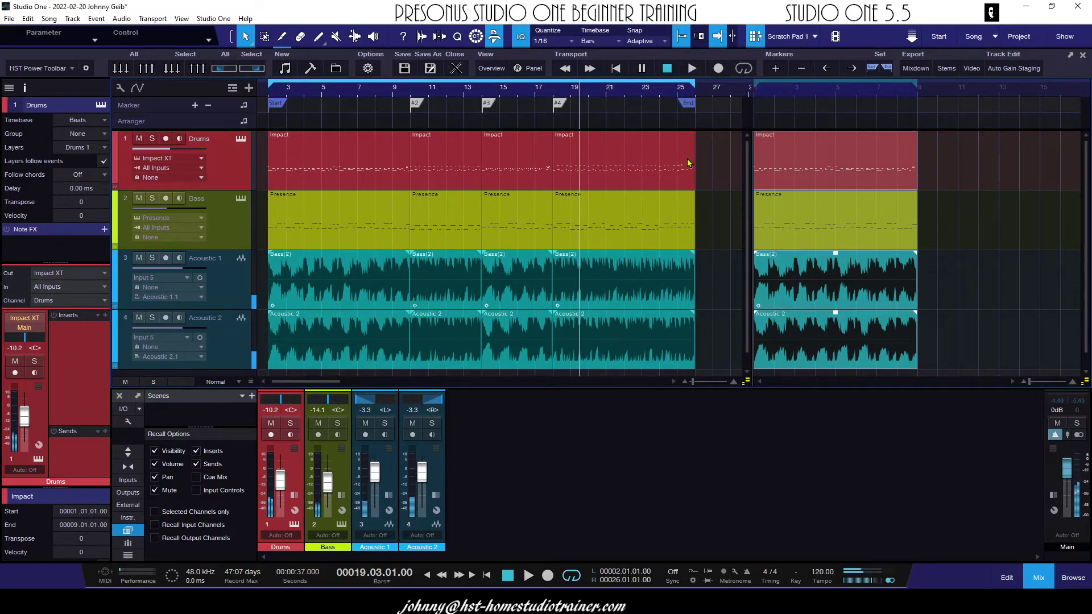
Step: Copy the last section's events, bars 18 to 26 on all four tracks, into the scratch pad at bar 9 and play the transition from bar 8
left_click_drag(705, 346, 956, 162)
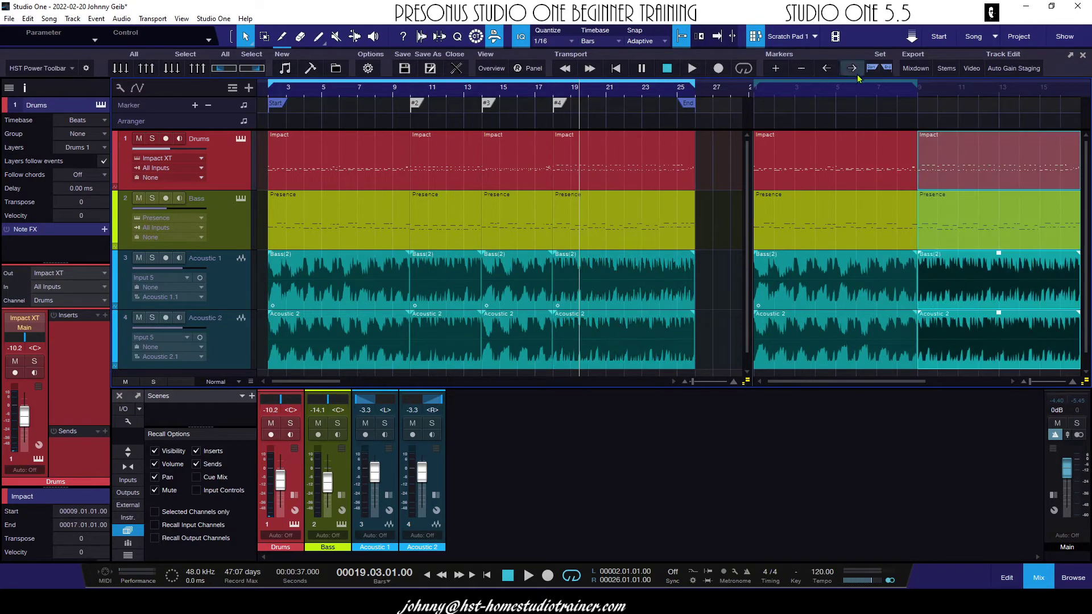
left_click(851, 91)
scroll(815, 86, "down", 2)
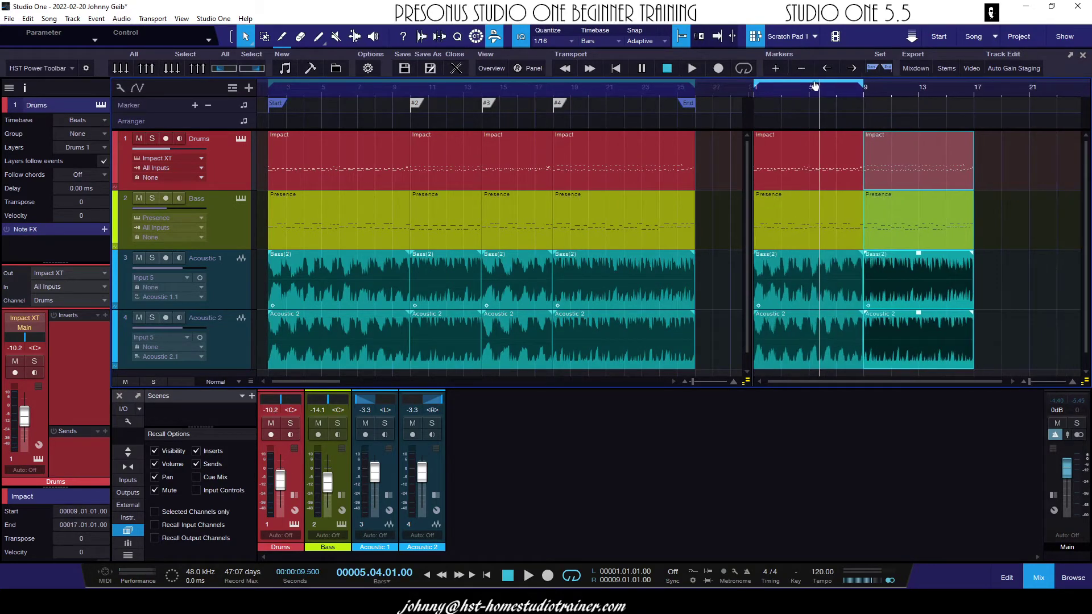
left_click(850, 92)
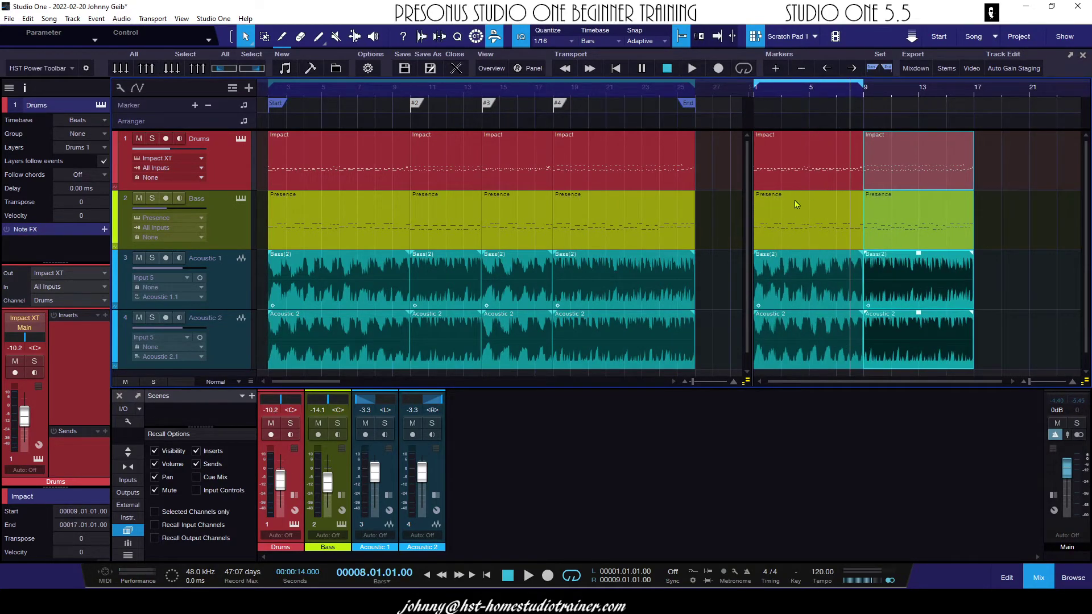
key("space")
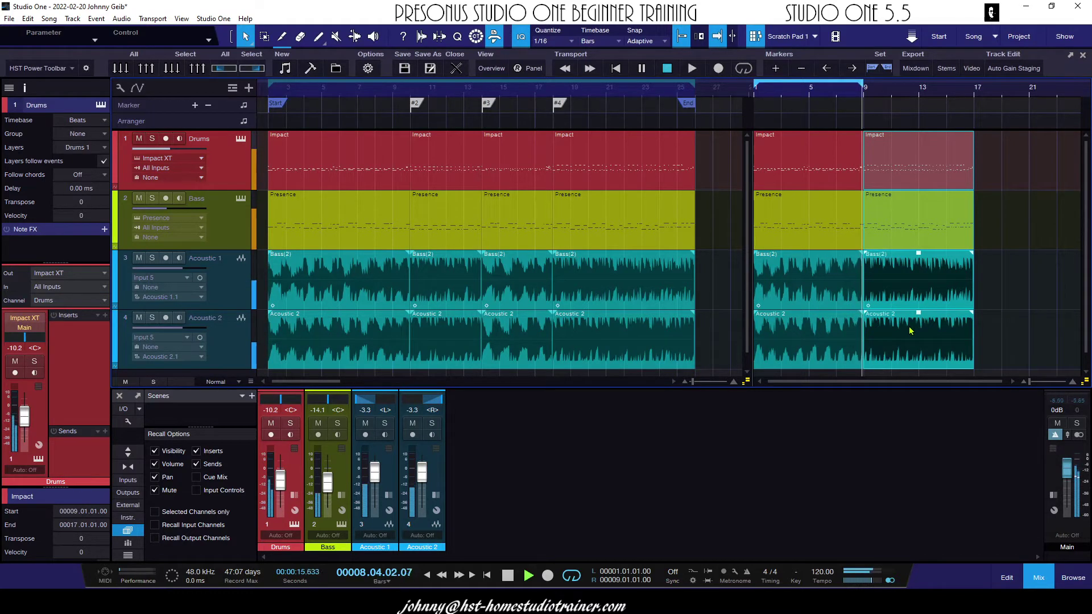
key("space")
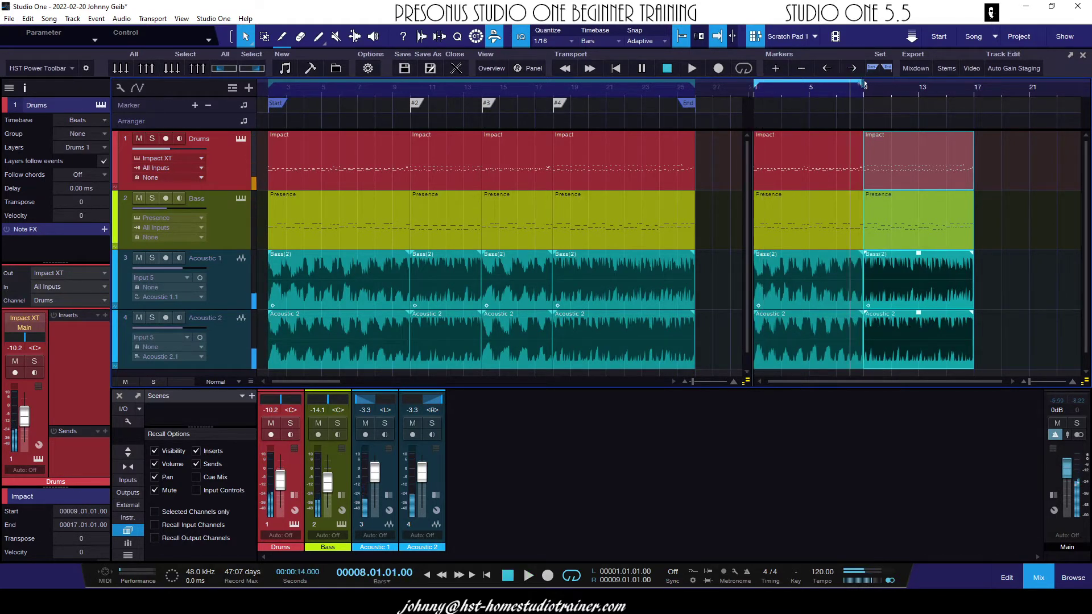
Step: Extend the end of the scratch pad's loop range to bar 17 and play the transition from bar 8
left_click_drag(862, 86, 974, 97)
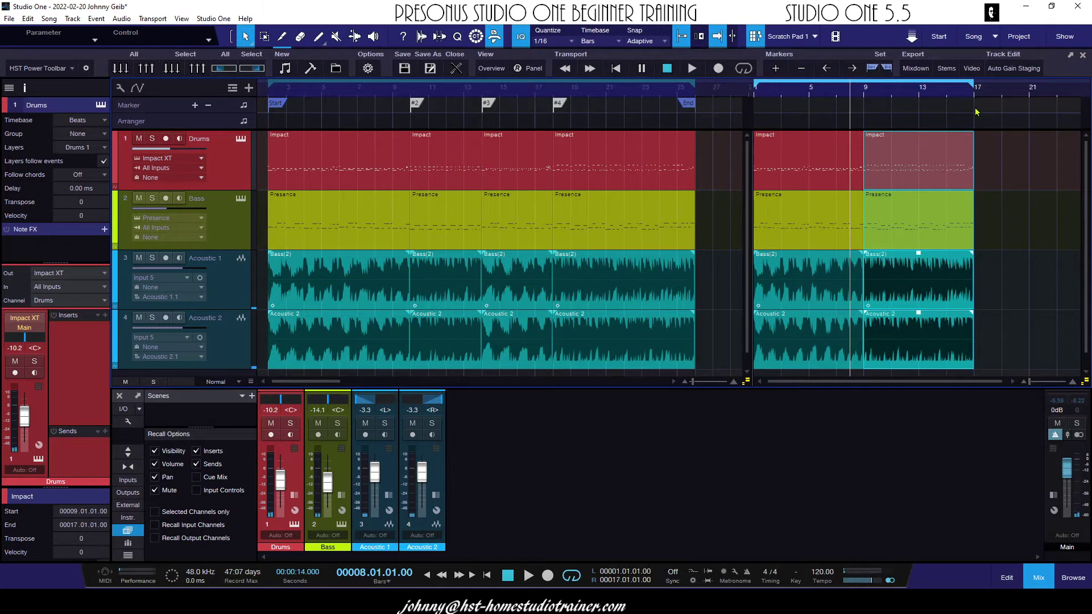
key("space")
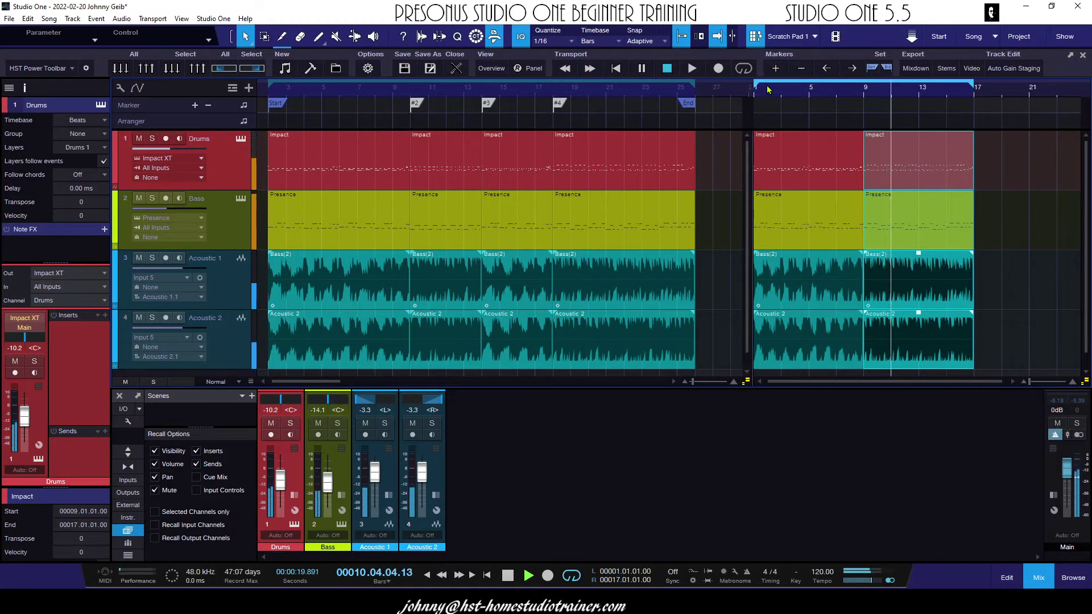
key("space")
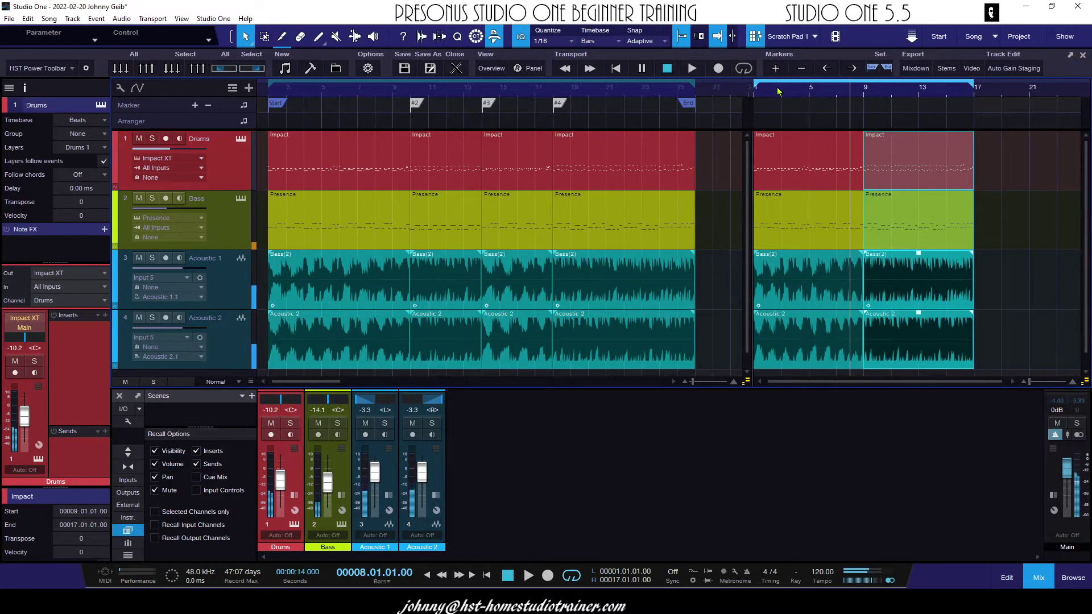
Step: Play the second section from bar 11, beat 3, and copy its events, bars 10 to 14 on all four tracks, into the scratch pad at bar 17
left_click(437, 91)
key("space")
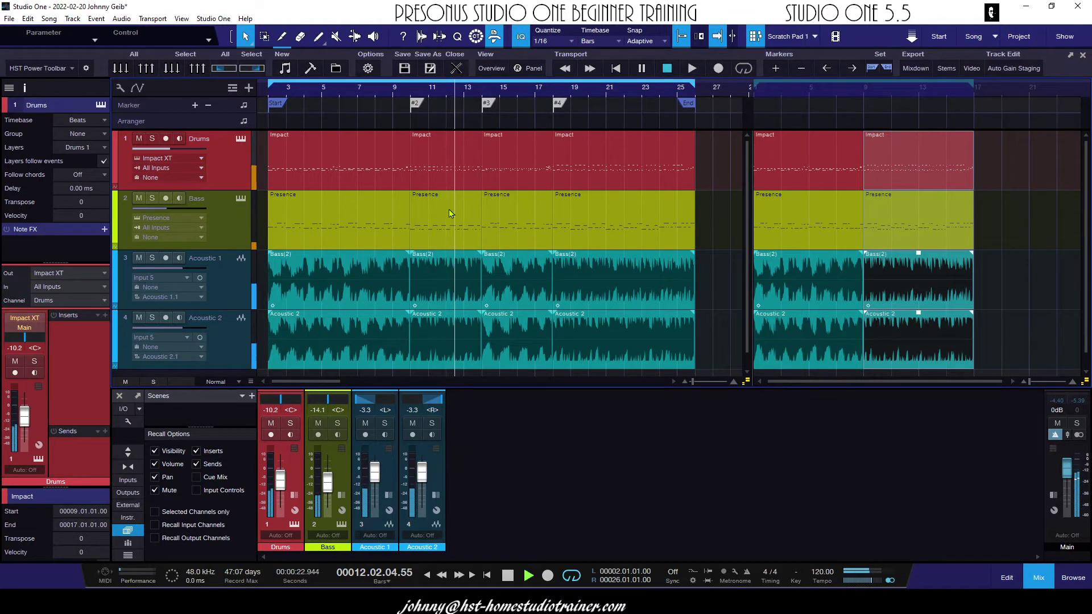
key("space")
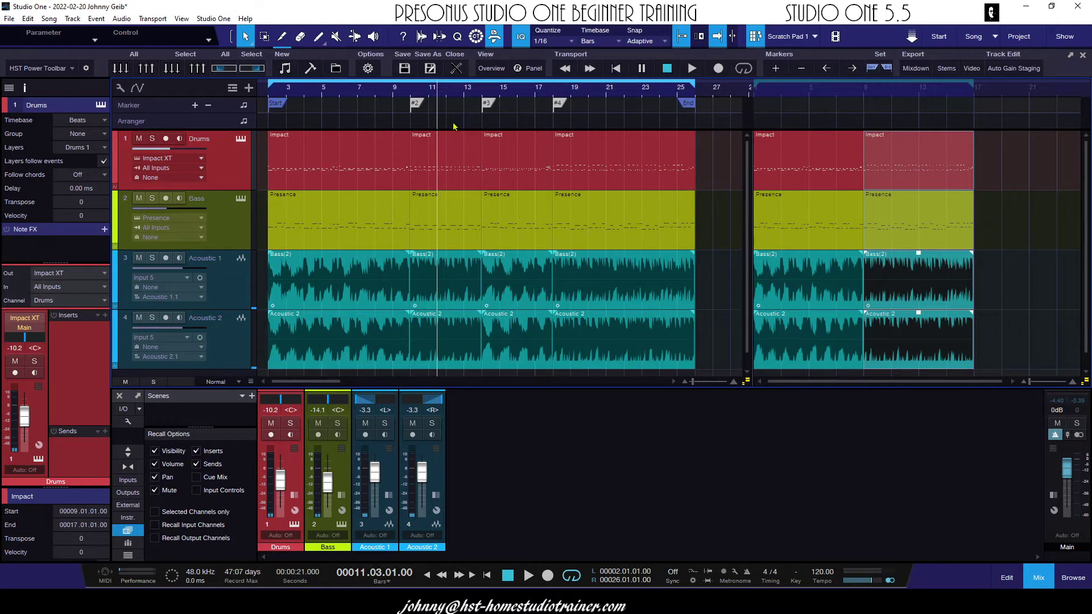
left_click(442, 375)
left_click_drag(447, 375, 1016, 161)
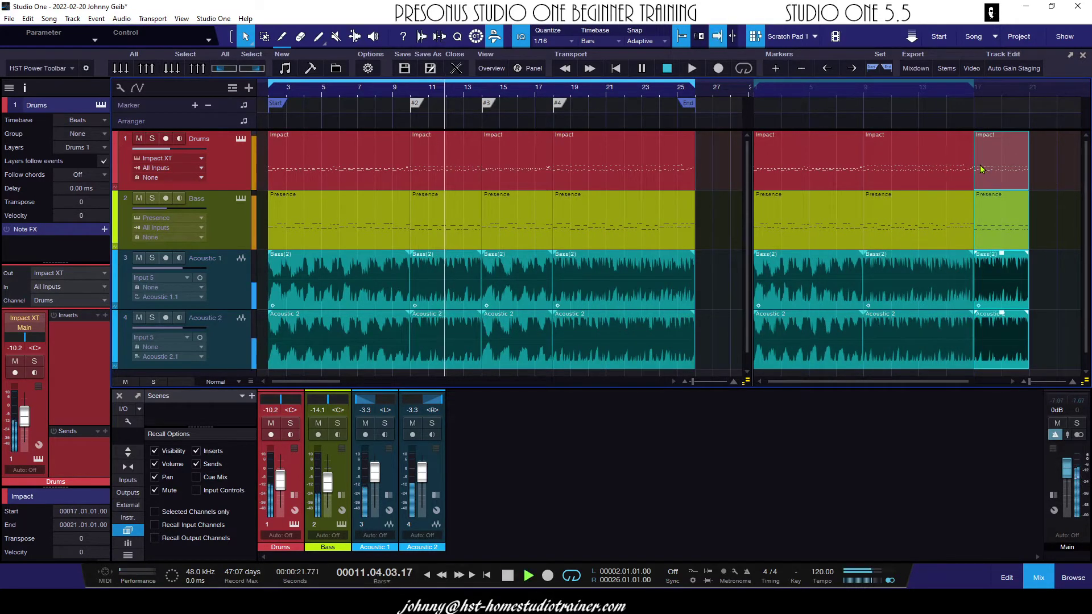
Step: Extend the scratch pad's loop range to bar 21 and play briefly from bar 17 with looping off
left_click(975, 86)
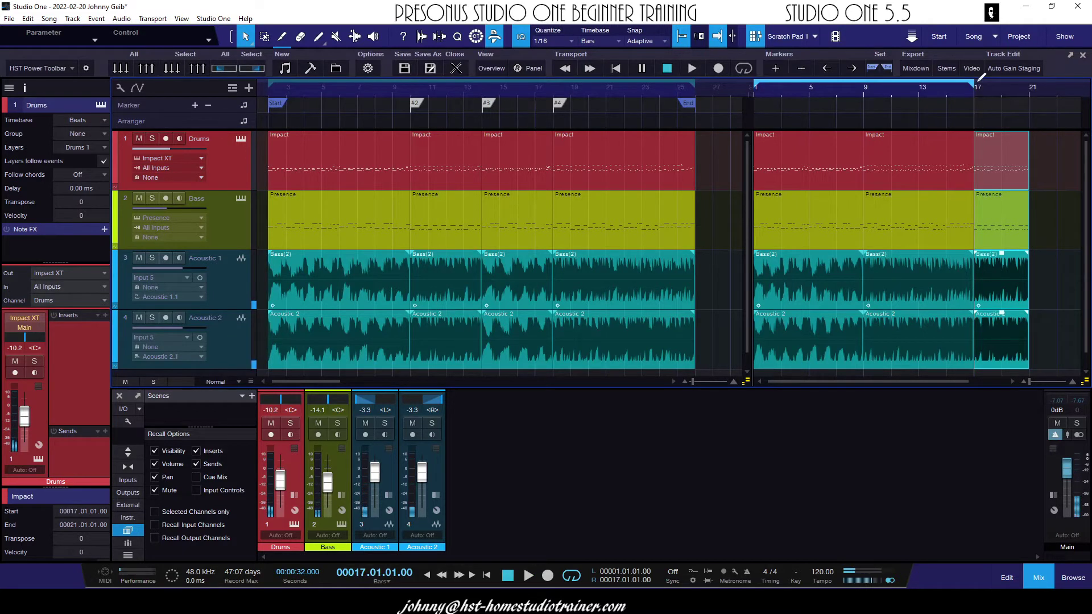
left_click_drag(974, 85, 1033, 91)
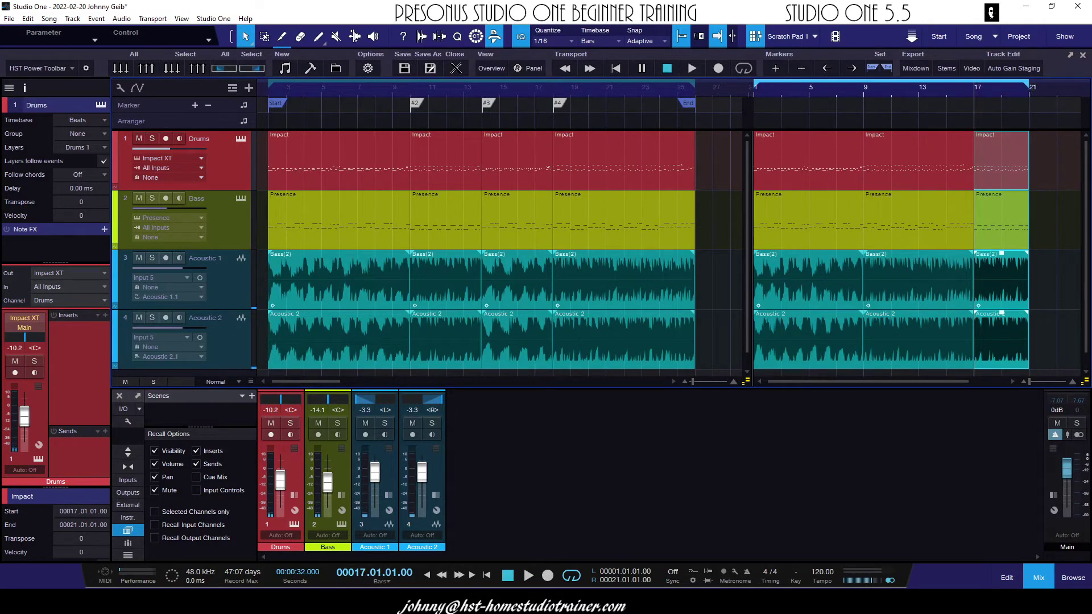
left_click(571, 576)
key("space")
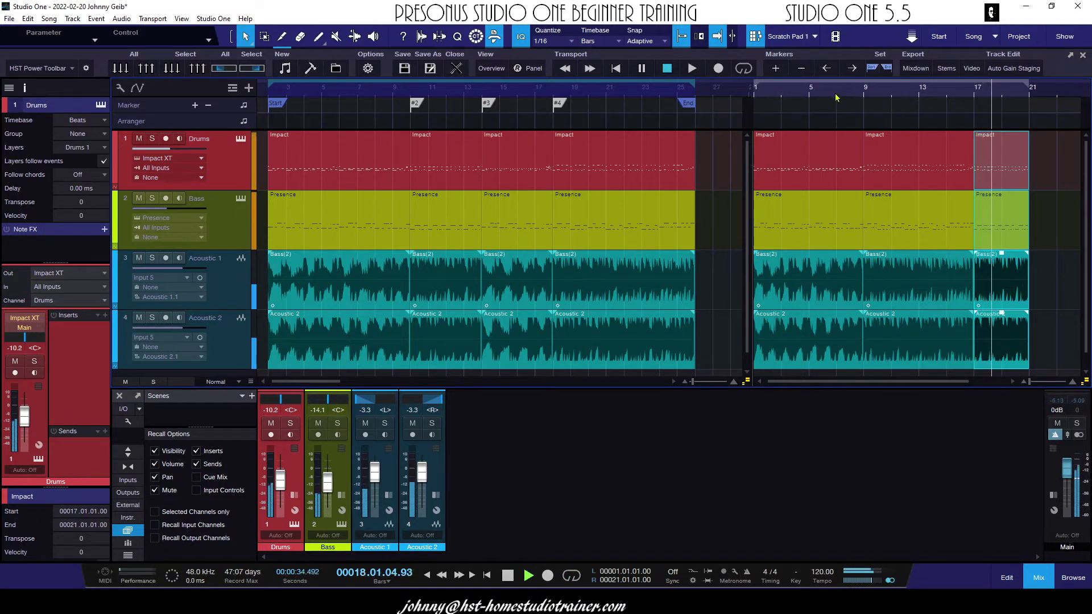
key("space")
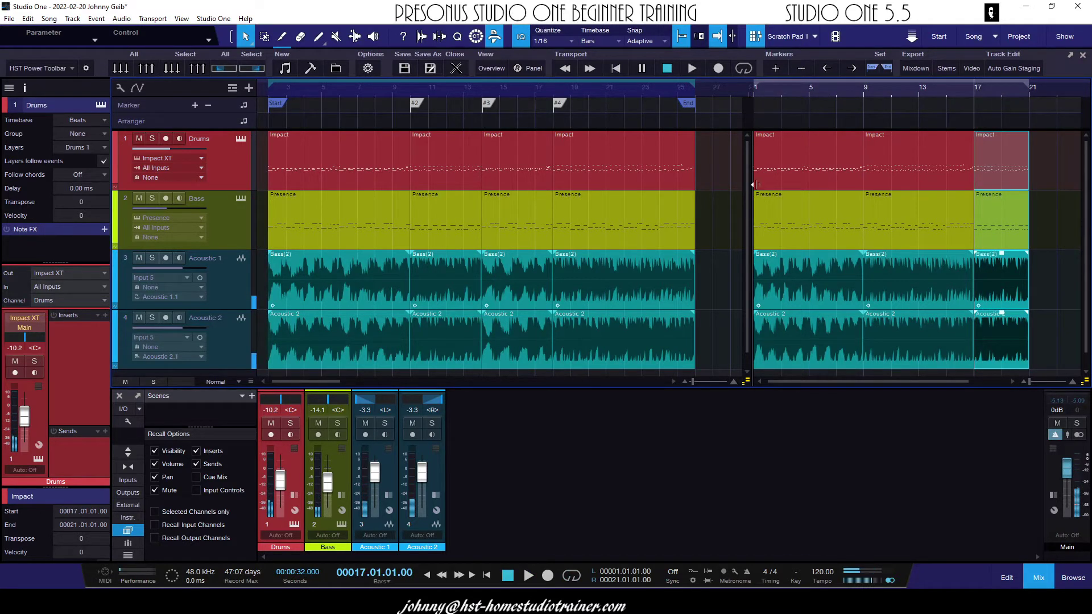
Step: Widen the scratch pad area slightly and select individual events in several sections of the main arrangement
left_click_drag(751, 194, 580, 211)
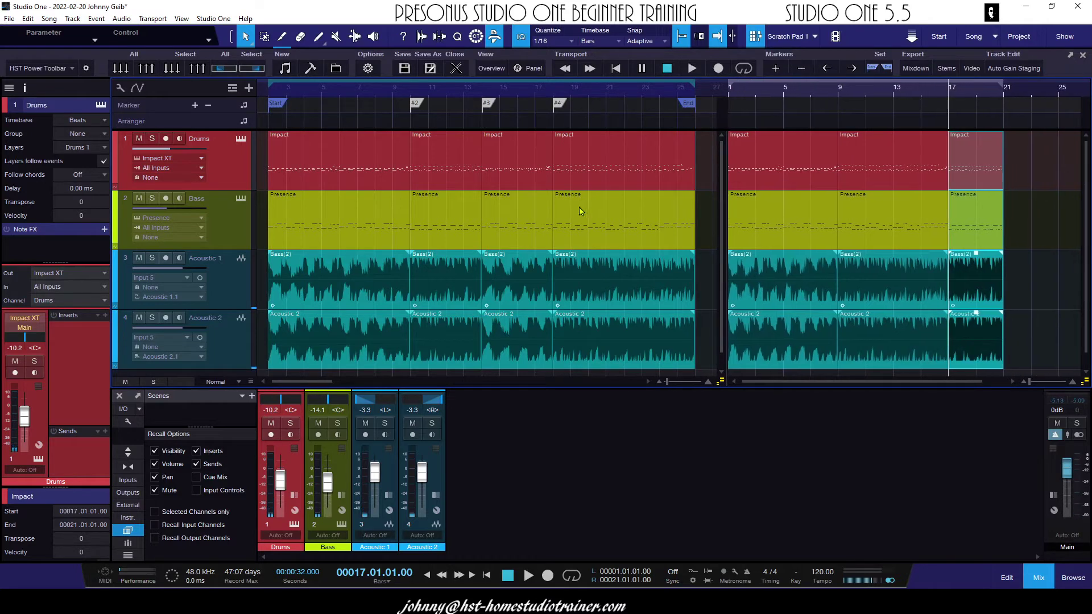
left_click(565, 168)
left_click(470, 165)
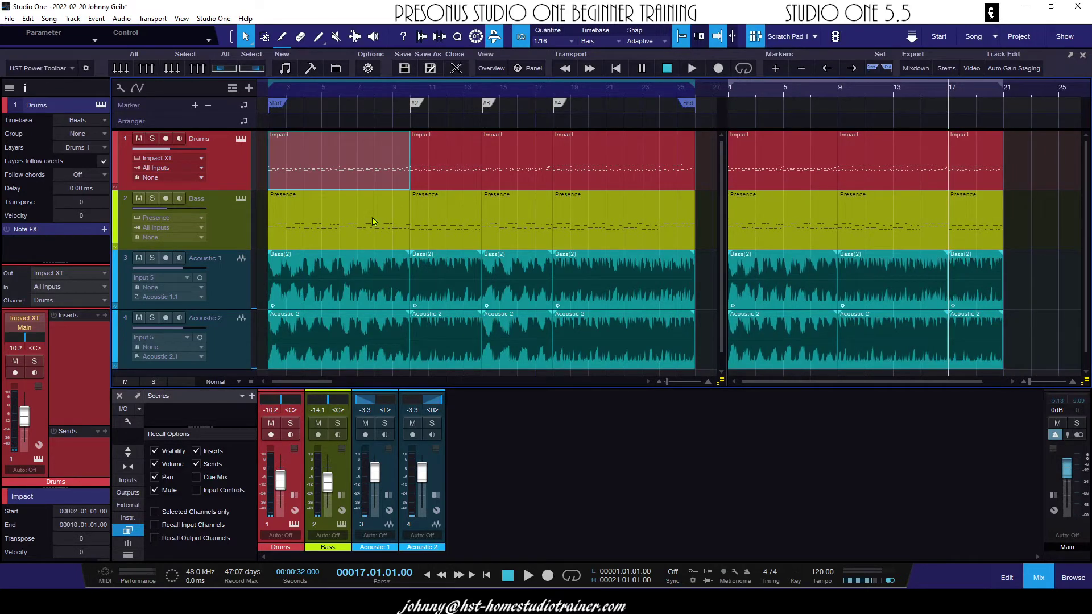
left_click(539, 286)
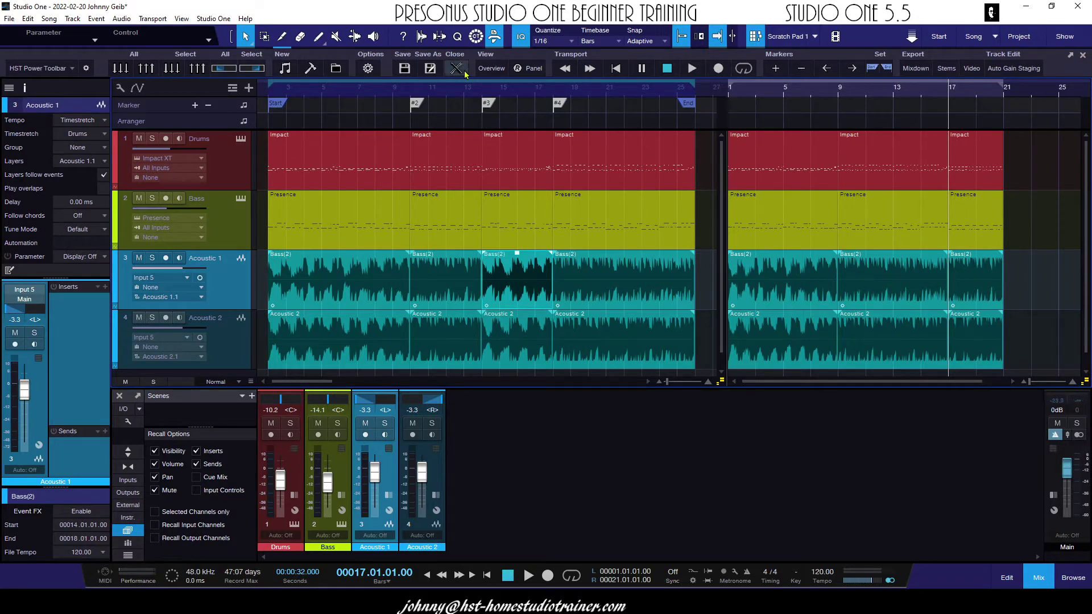
left_click(586, 285)
left_click(604, 204)
left_click(568, 167)
left_click(507, 159)
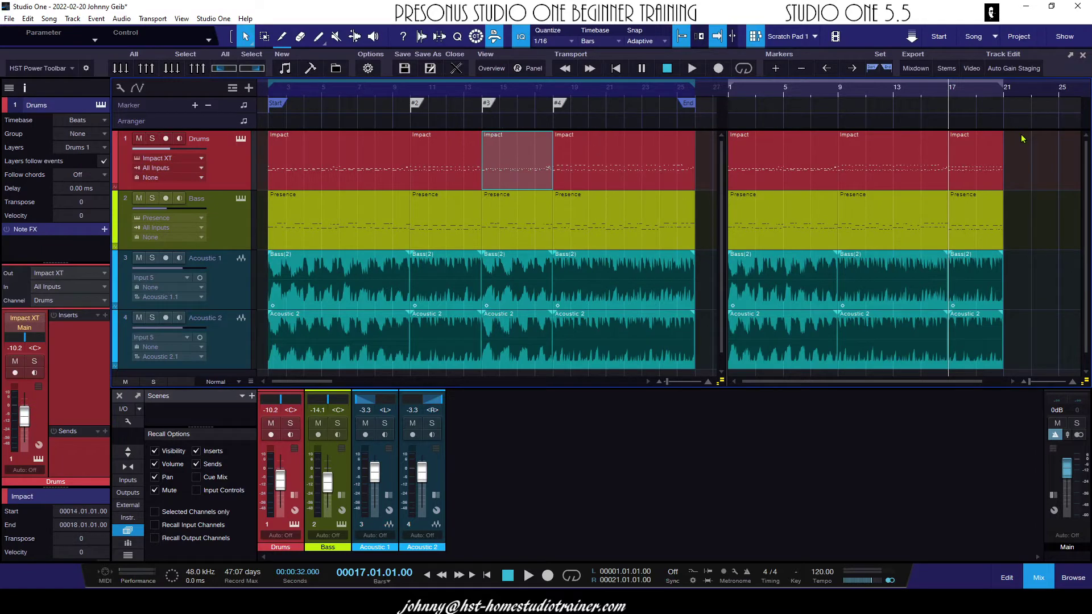
Step: Undo the recent section copies into the scratch pad and redo them
key("ctrl+z")
key("ctrl+z")
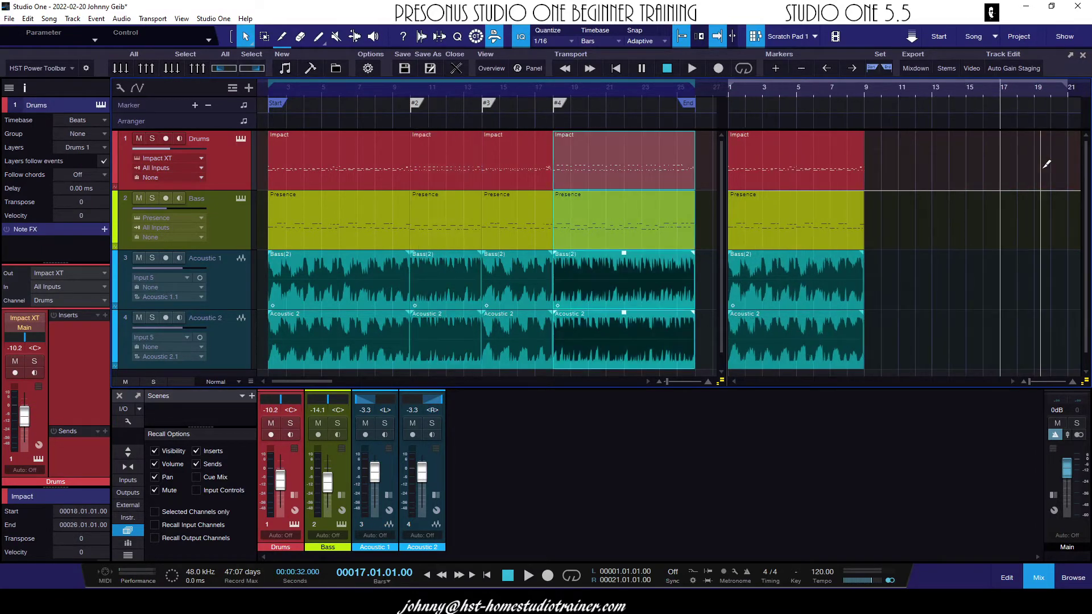
key("ctrl+y")
key("ctrl+y")
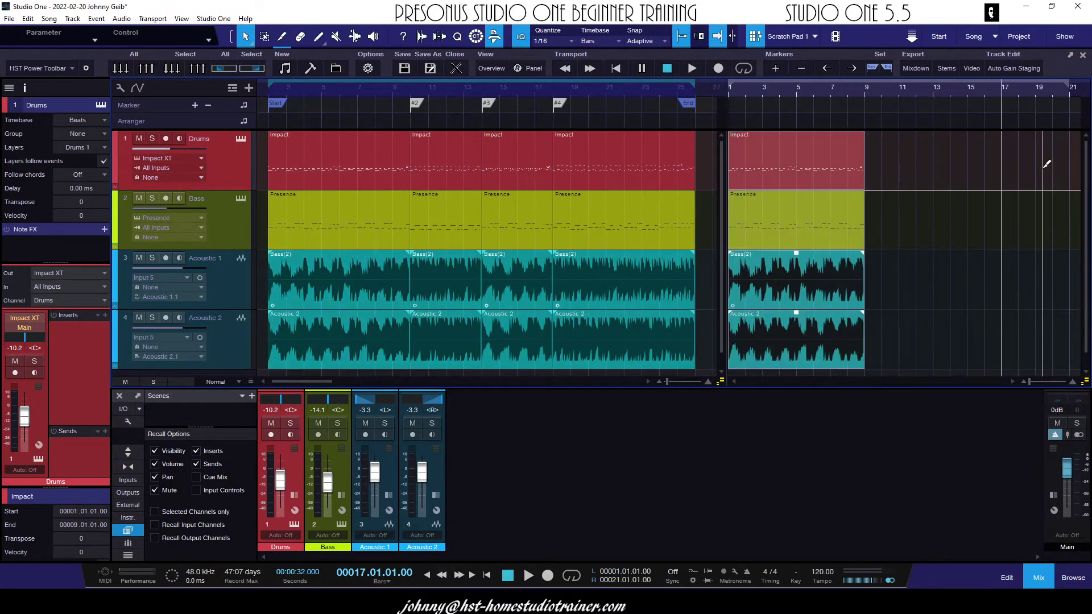
key("ctrl+y")
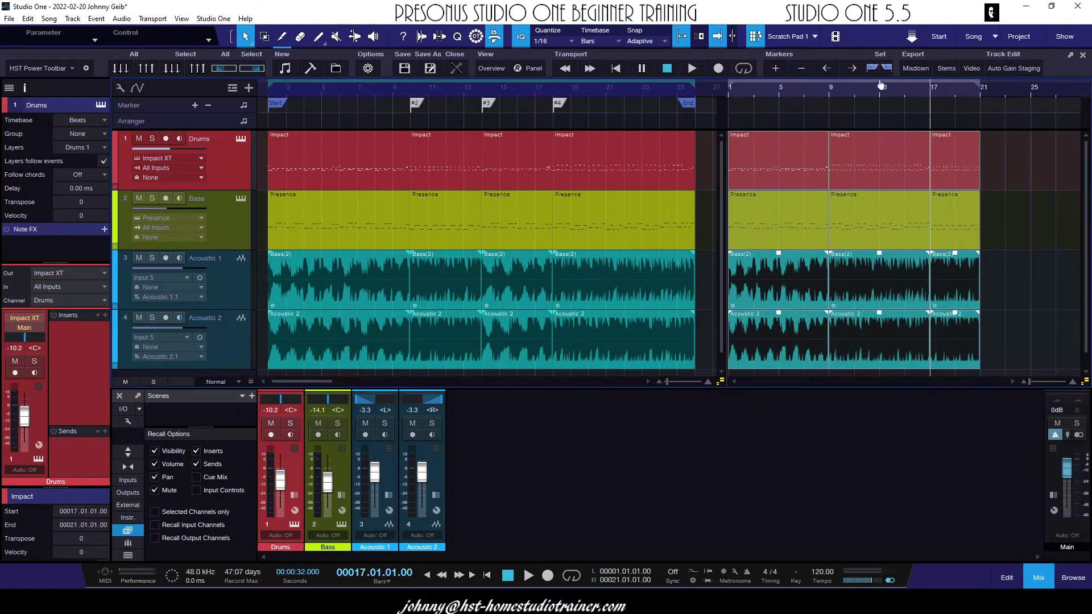
Step: Add another scratch pad, view Scratch Pad 1 and switch back to the new one
left_click(814, 36)
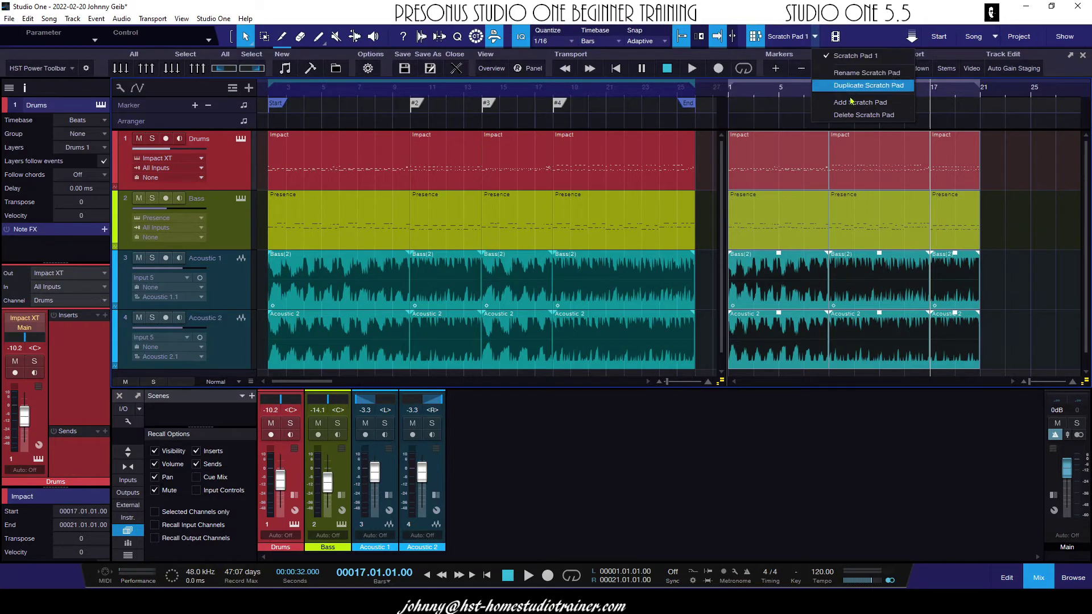
left_click(872, 103)
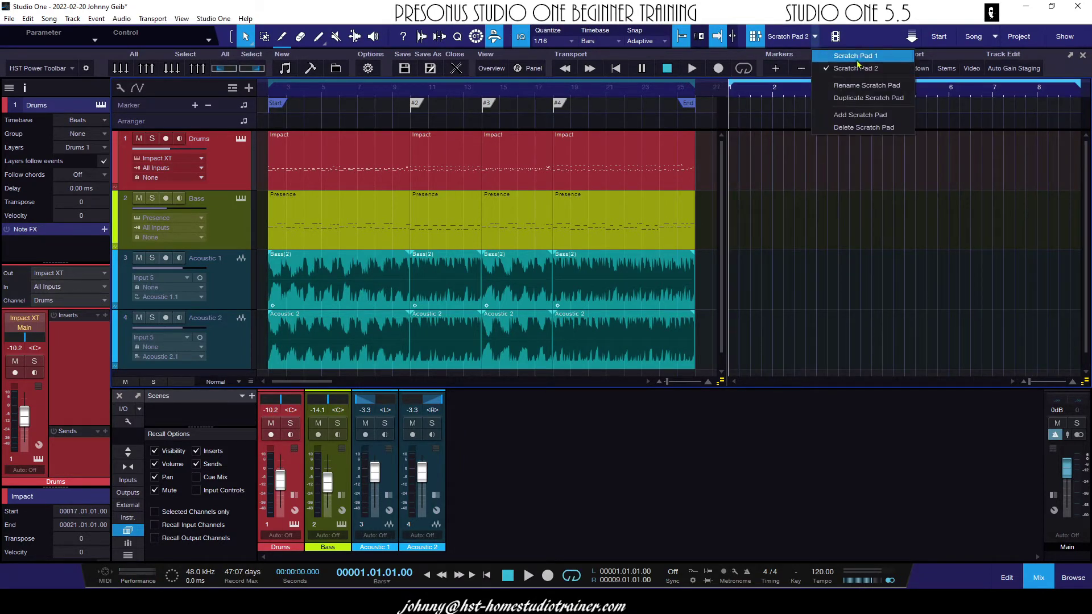
left_click(872, 57)
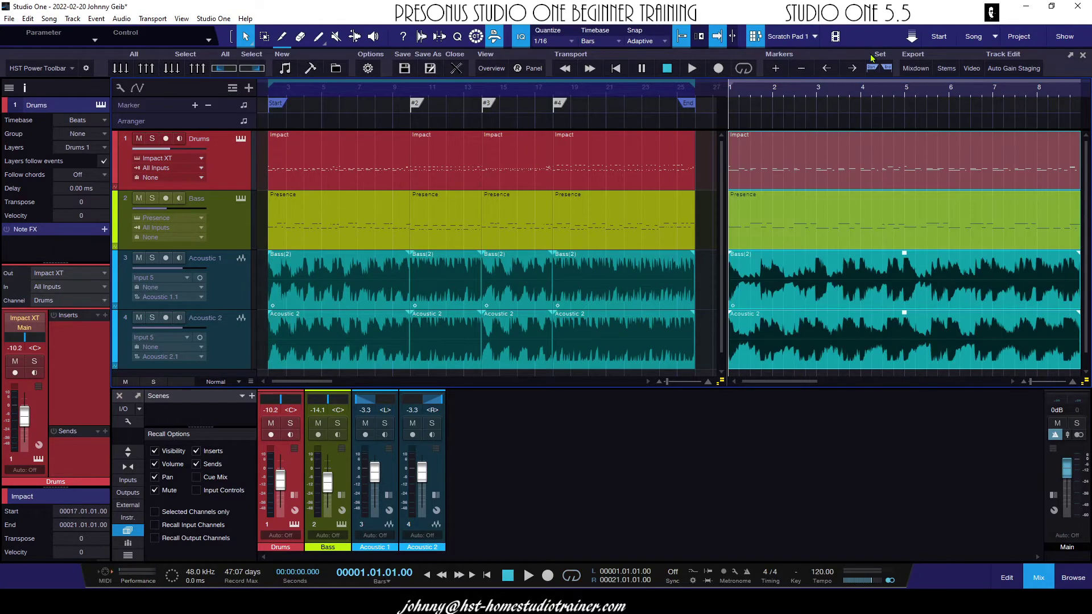
left_click(815, 36)
left_click(827, 69)
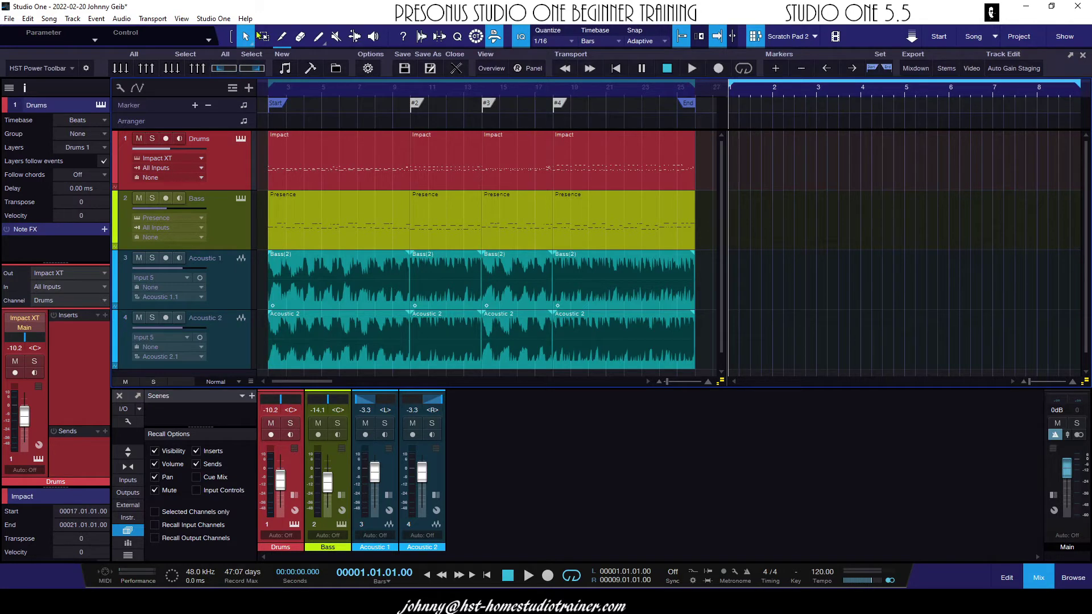
Step: Draw four arranger sections between the markers, covering bars 2 to 10, 10 to 14, 14 to 18 and 18 to 26
left_click(320, 37)
left_click_drag(271, 119, 695, 121)
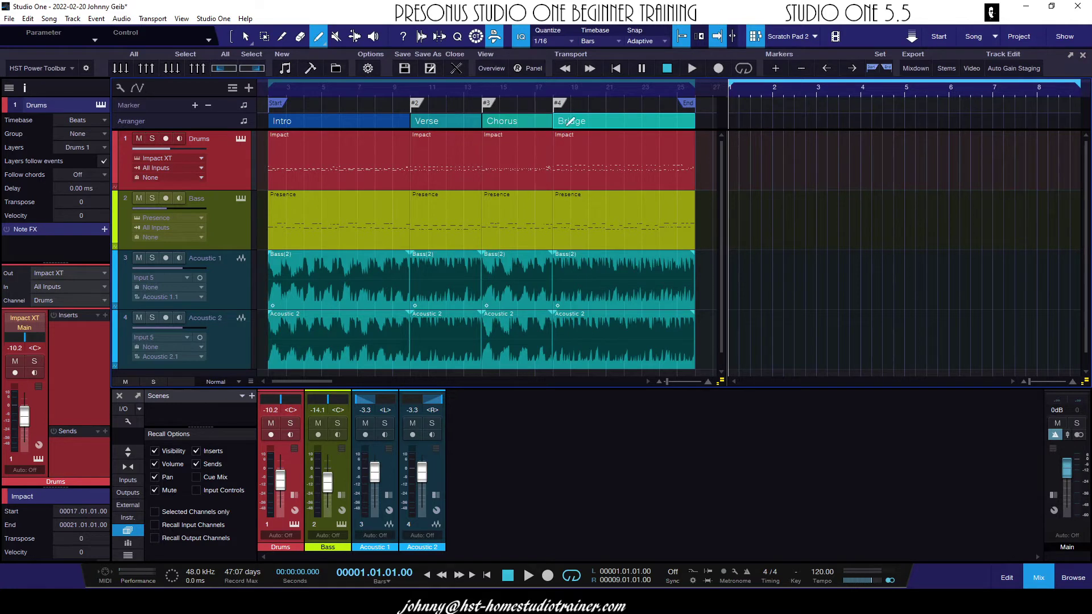
left_click(245, 37)
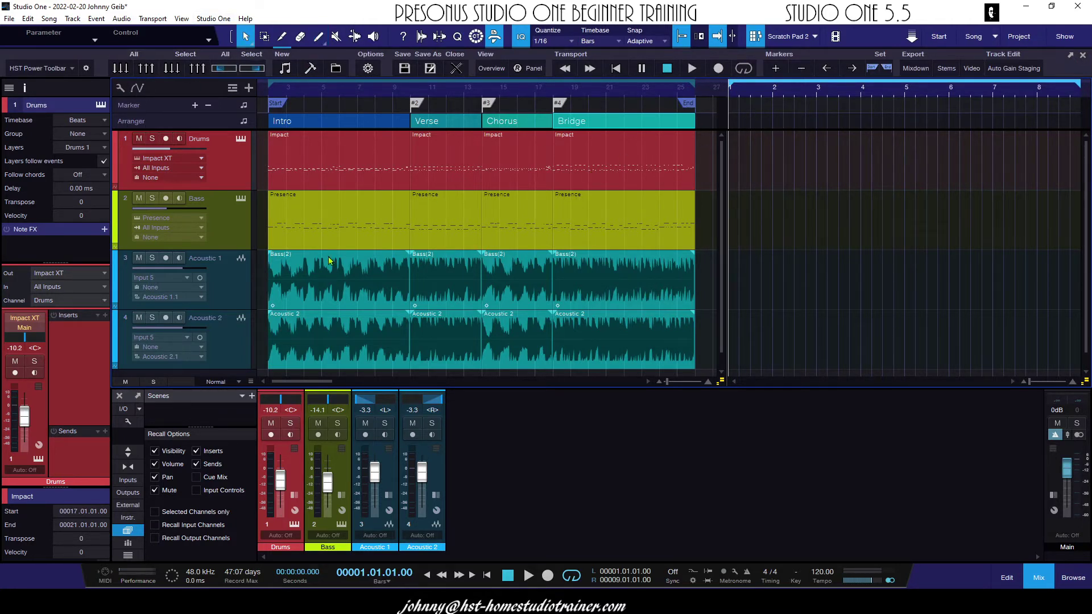
Step: Draw a selection box over the events of all four tracks in the first section
left_click_drag(310, 373, 339, 190)
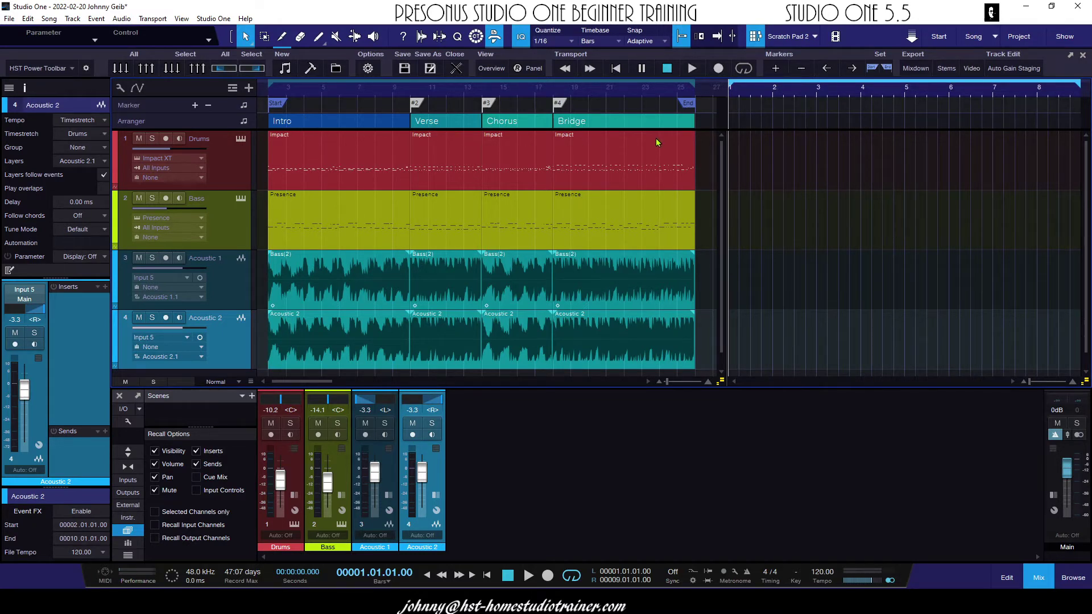
Step: Copy the song's Chorus, Verse, Intro and Bridge arranger sections in that order into Scratch Pad 2 and extend its loop range to bar 25
left_click(504, 123)
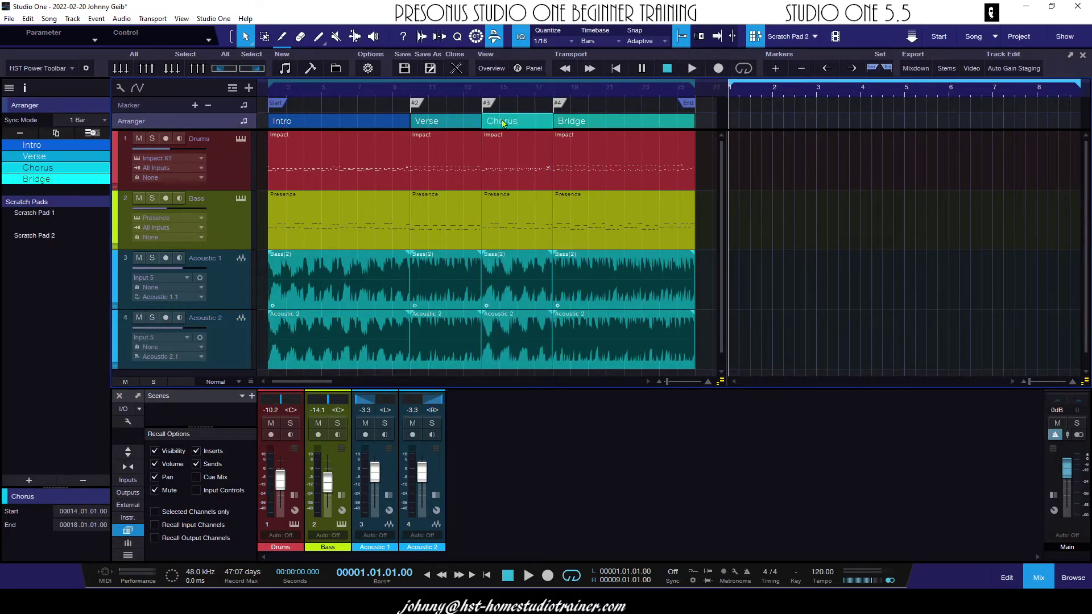
left_click_drag(512, 124, 745, 132)
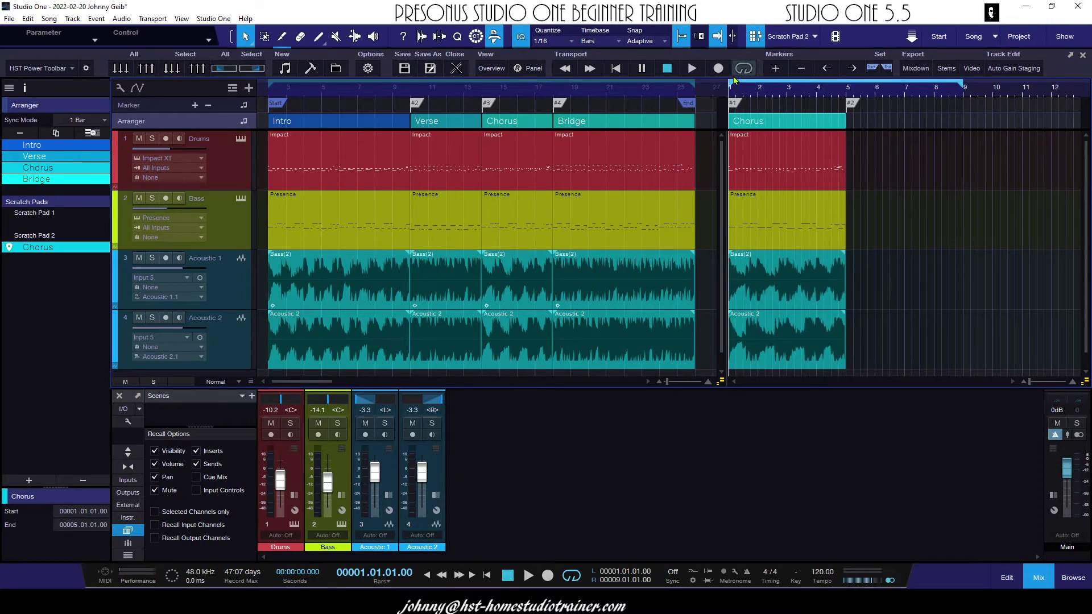
left_click_drag(442, 124, 875, 130)
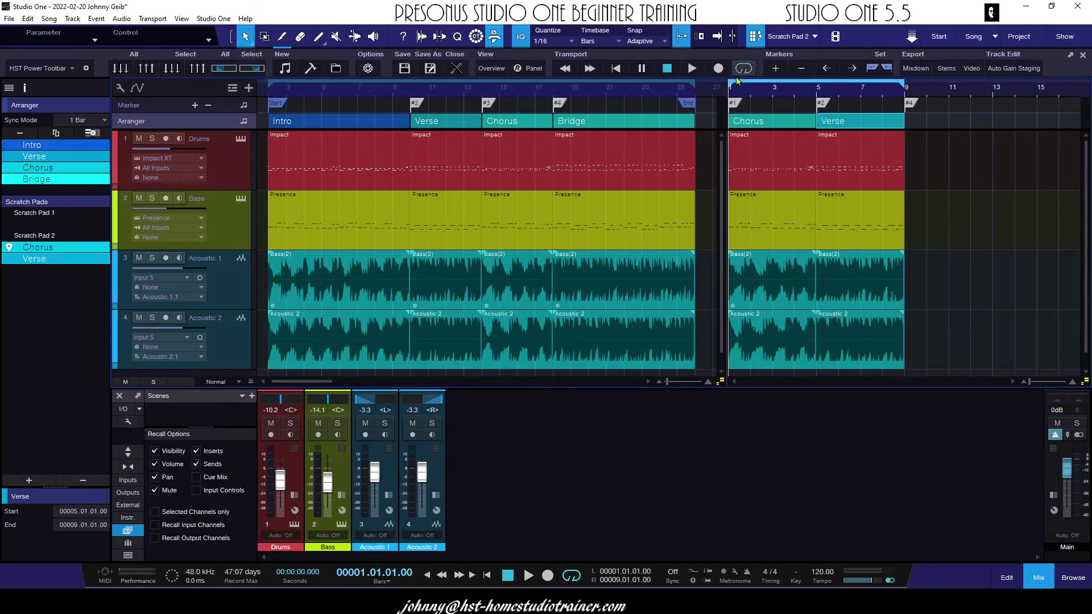
left_click_drag(315, 122, 944, 125)
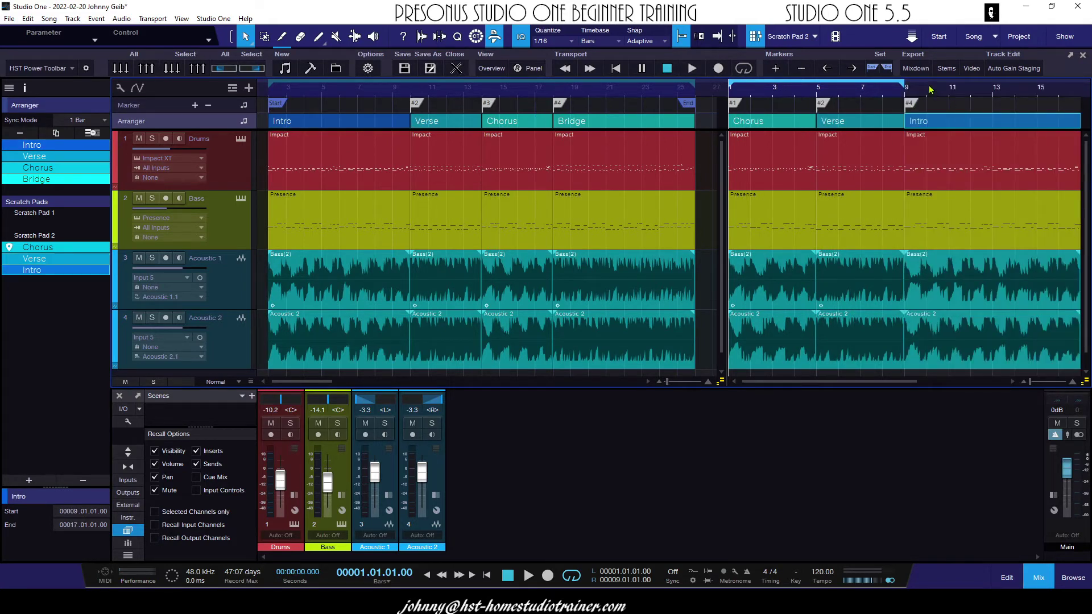
left_click_drag(846, 85, 962, 90)
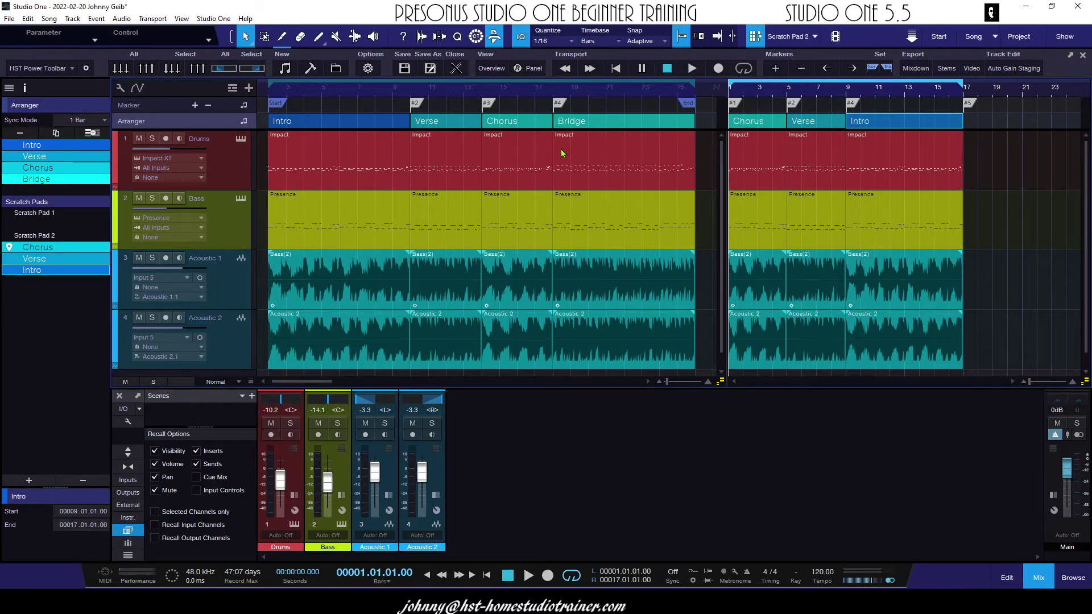
left_click_drag(588, 122, 973, 117)
key("w")
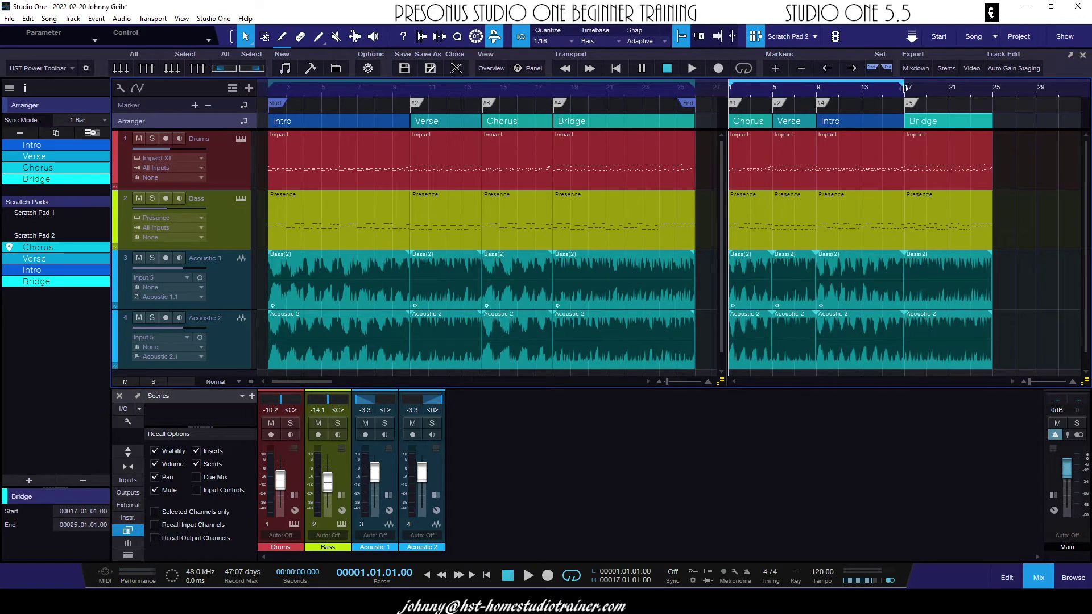
left_click_drag(906, 88, 992, 94)
Step: Add a third scratch pad and copy the song's Bridge, Chorus, Verse and Intro sections into it in that order
left_click(813, 37)
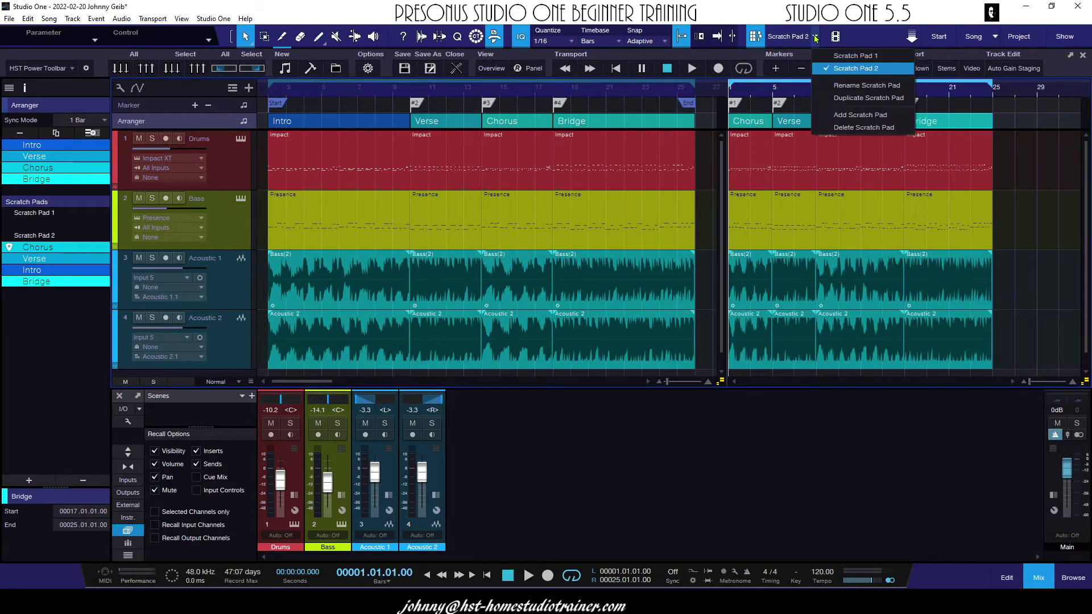
left_click(842, 116)
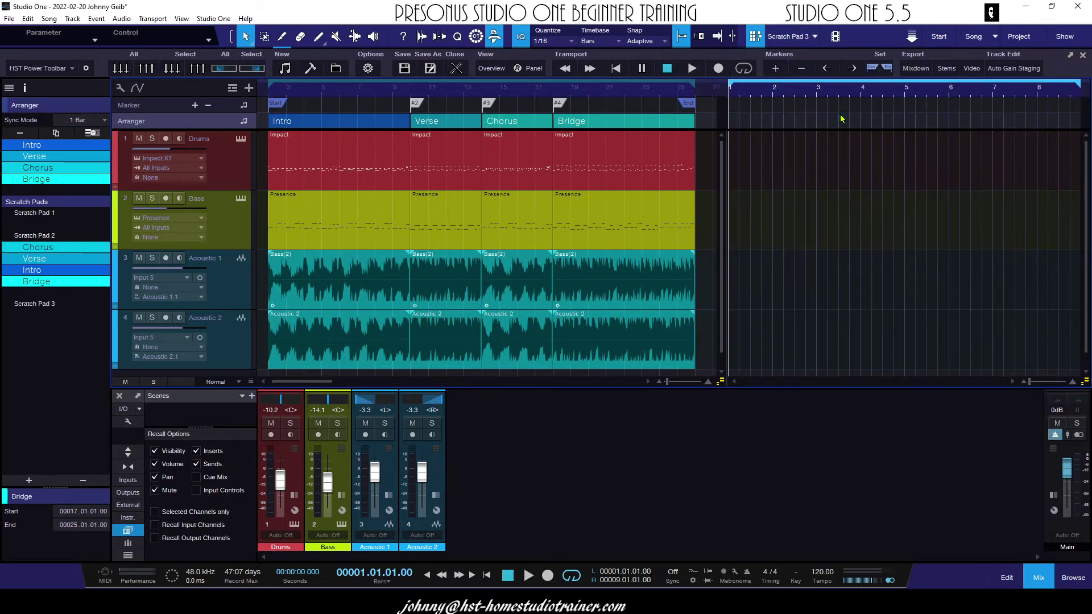
left_click_drag(573, 129, 762, 128)
left_click_drag(794, 84, 723, 90)
left_click_drag(517, 122, 933, 117)
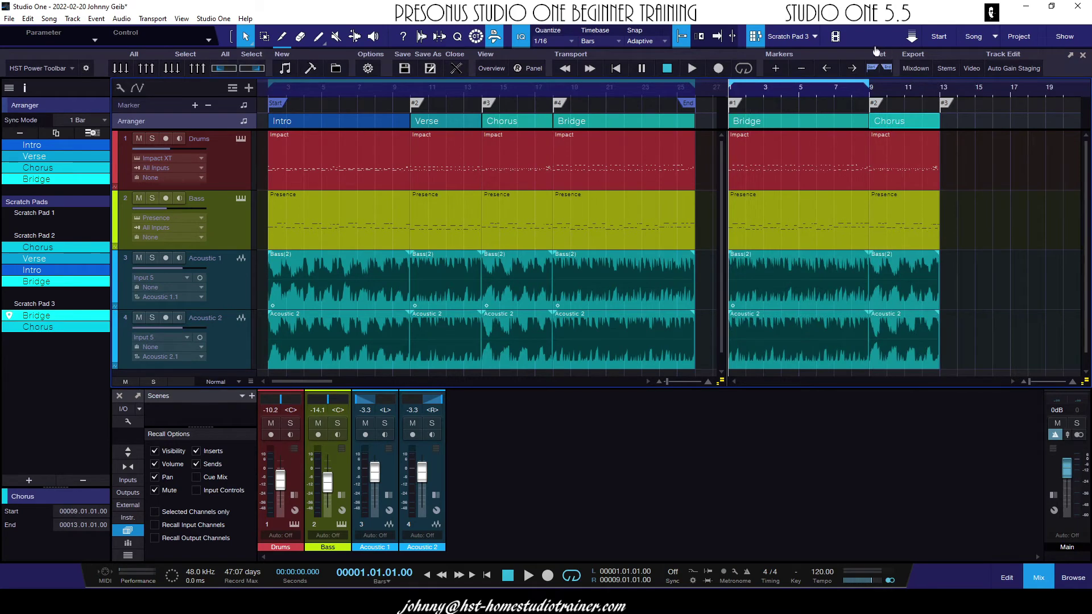
left_click_drag(444, 123, 959, 130)
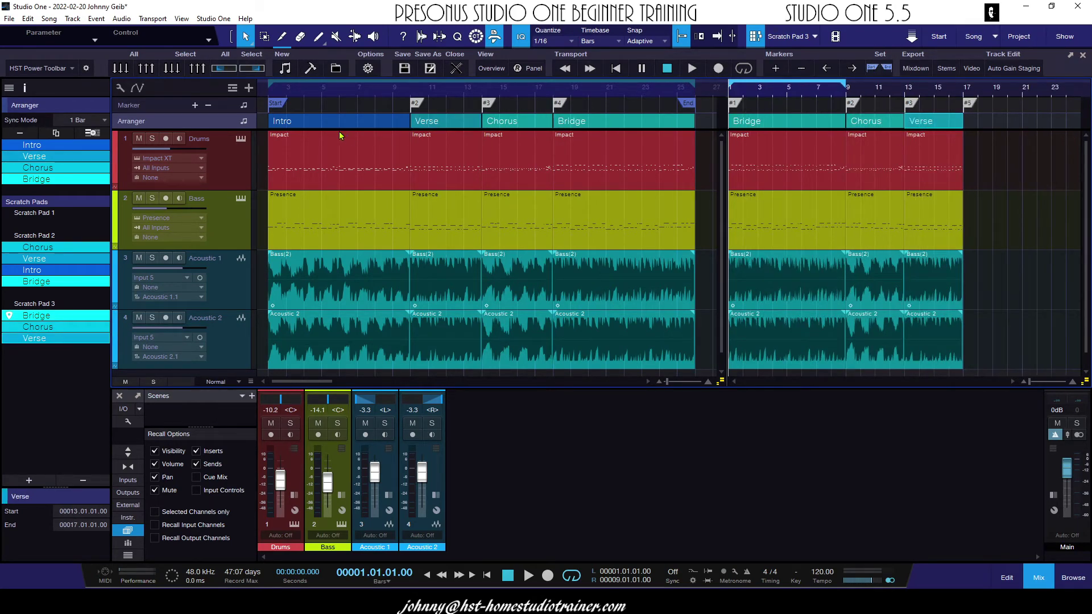
left_click_drag(329, 120, 990, 127)
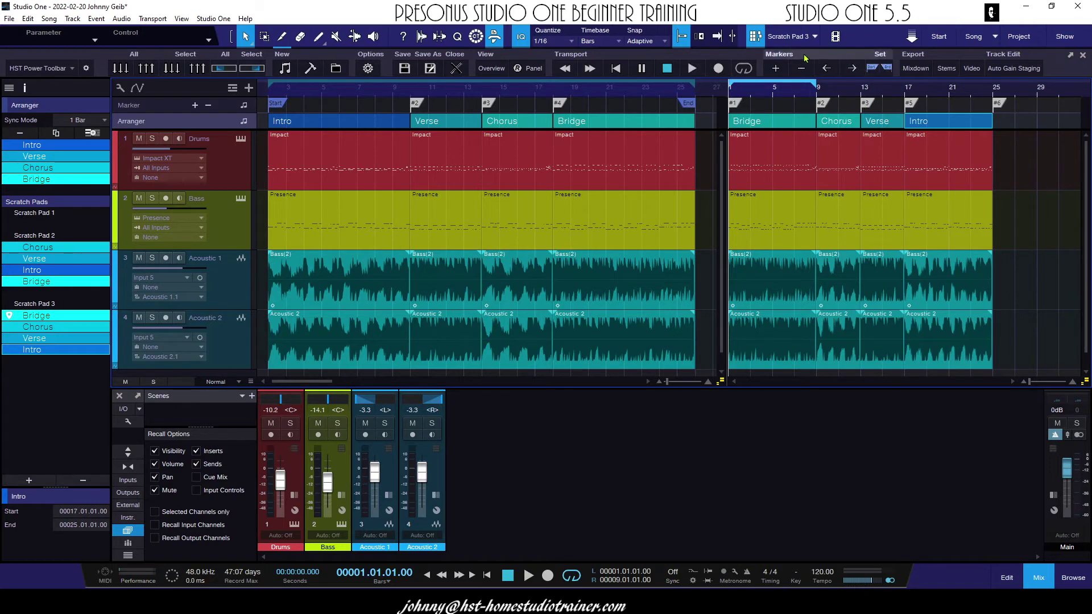
Step: View the arrangements in Scratch Pad 2 and Scratch Pad 1, and return to Scratch Pad 3
left_click(815, 37)
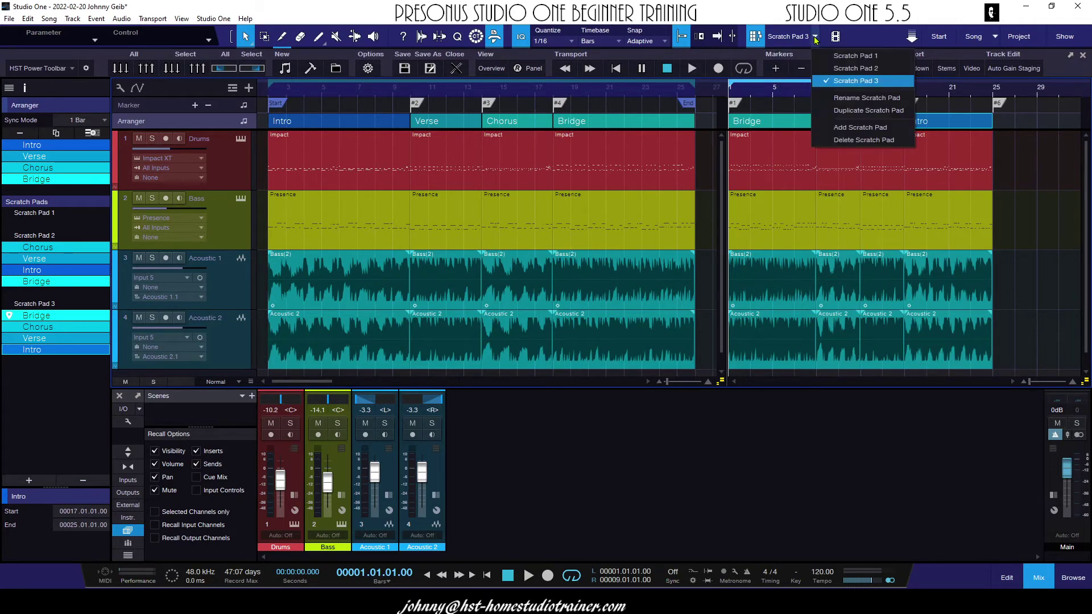
left_click(858, 69)
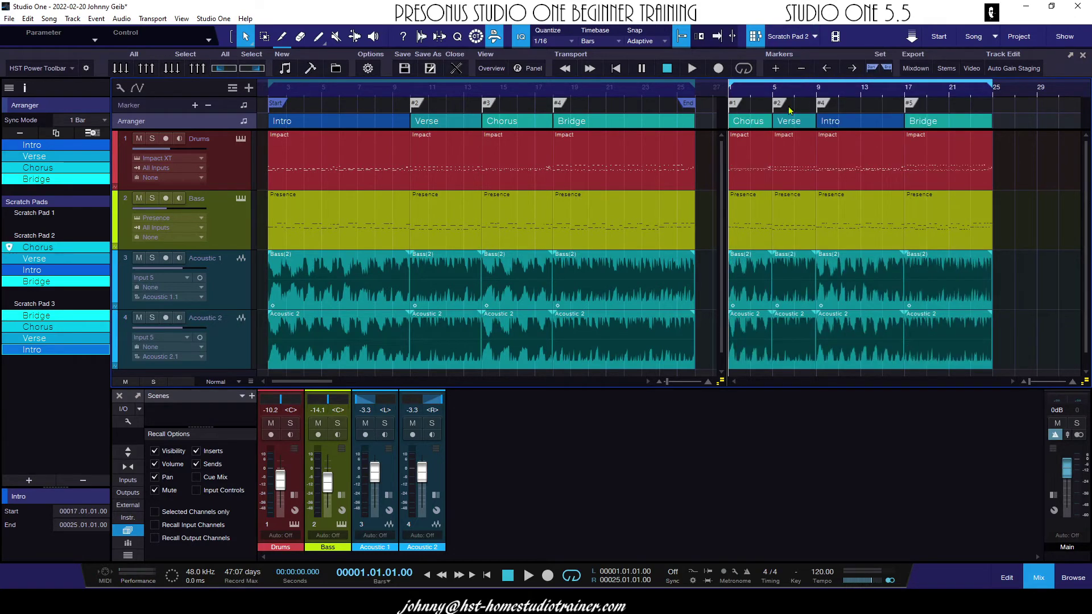
left_click(816, 37)
left_click(837, 57)
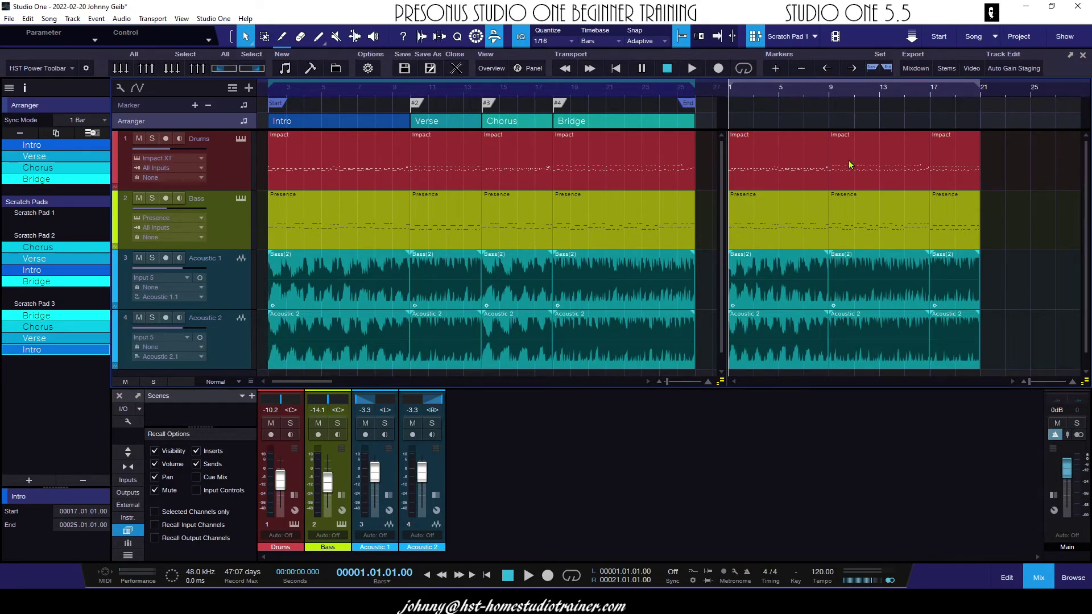
left_click(815, 37)
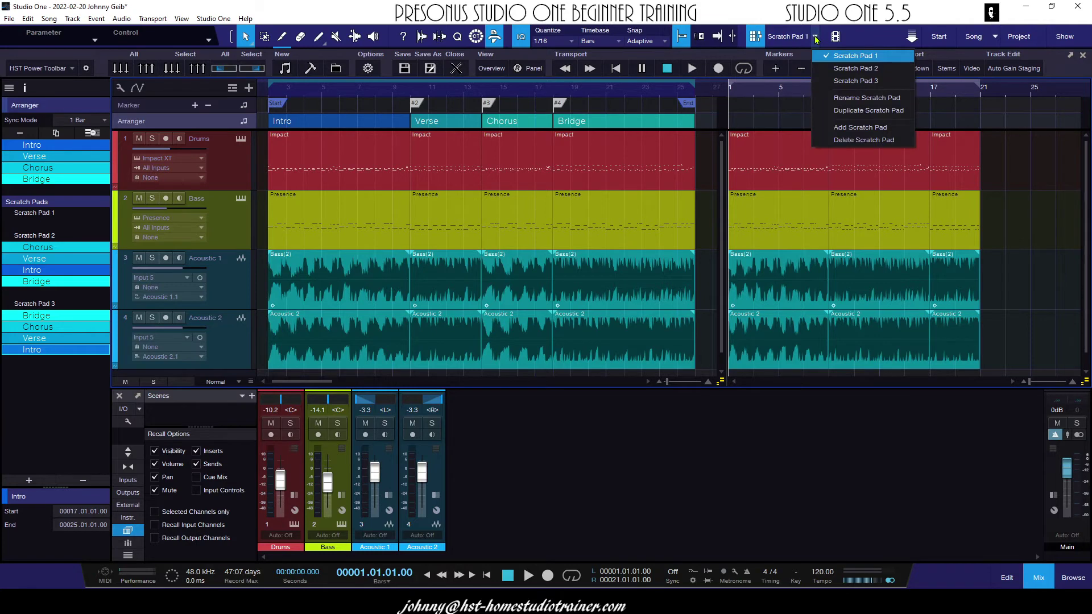
left_click(843, 81)
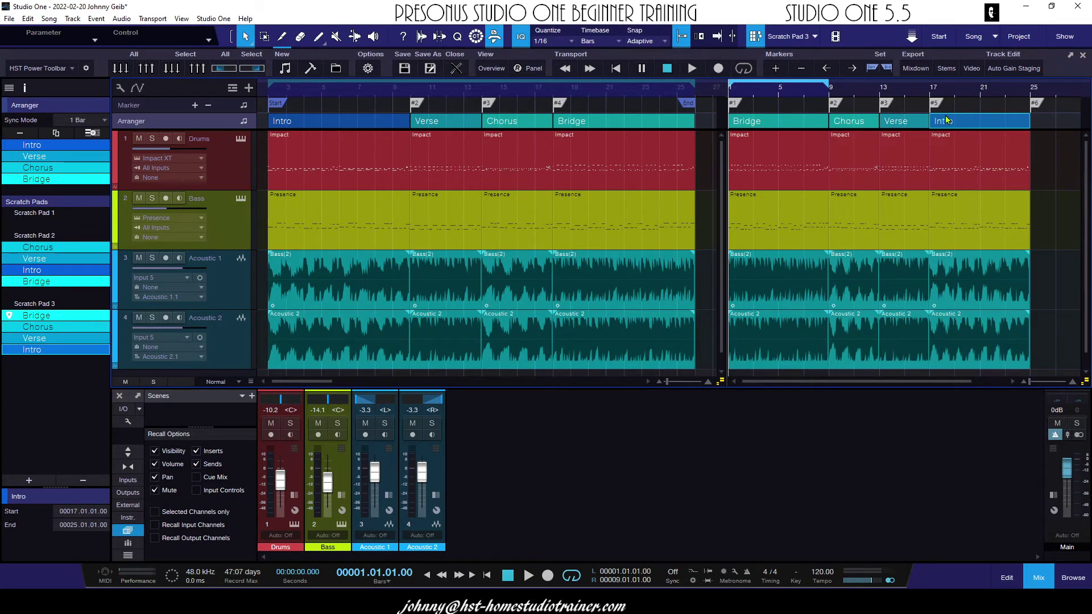
Step: Extend Scratch Pad 3's loop range to bar 25 and switch the playhead between the scratch pad and the main arrangement, finishing at the song's bar 21
left_click_drag(827, 84, 1031, 87)
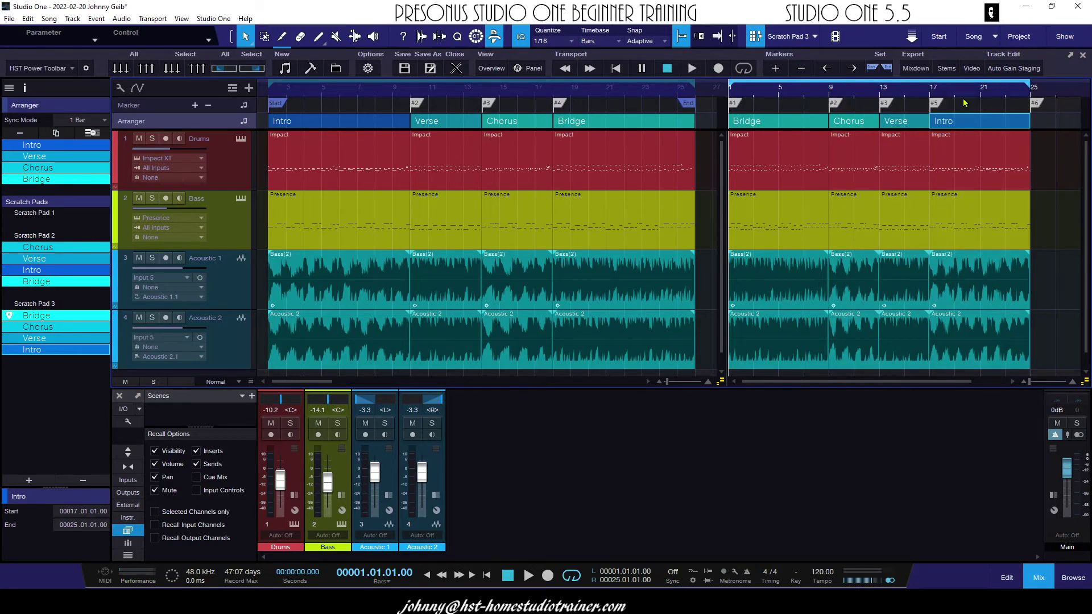
key("w")
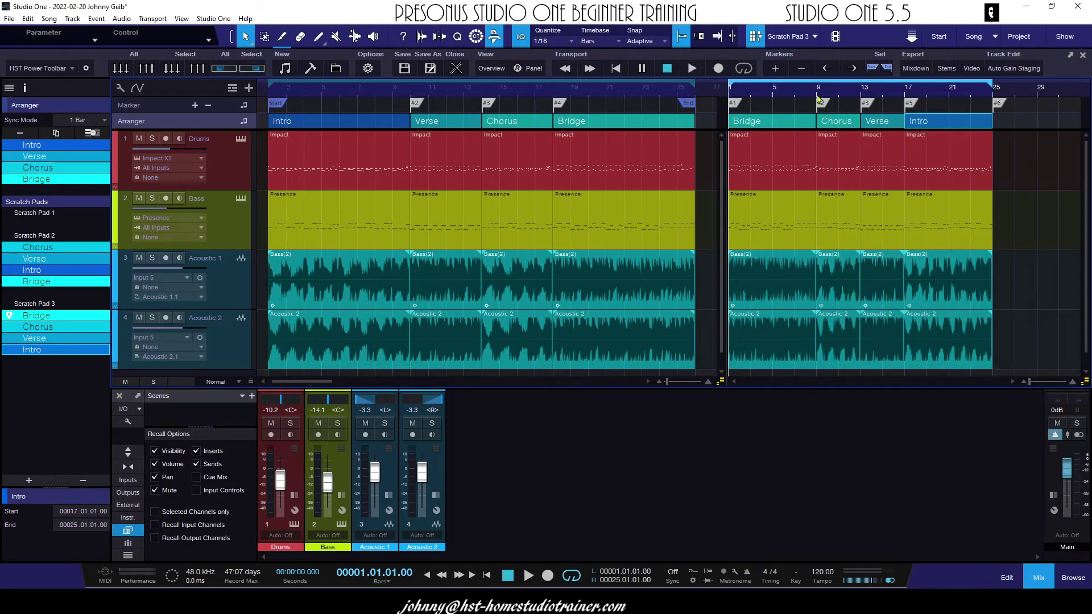
left_click(797, 88)
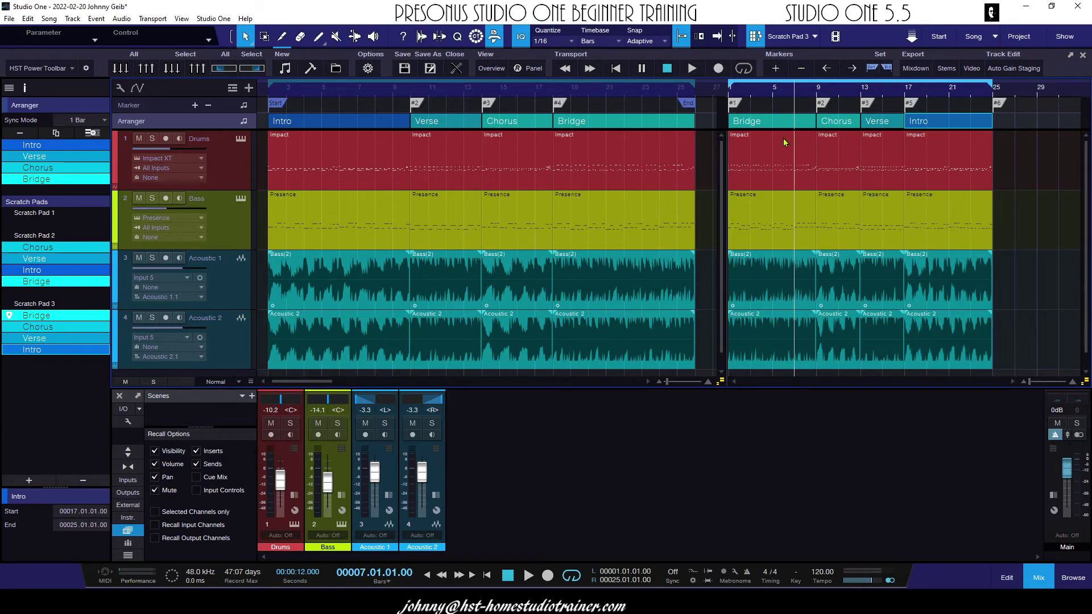
left_click(620, 90)
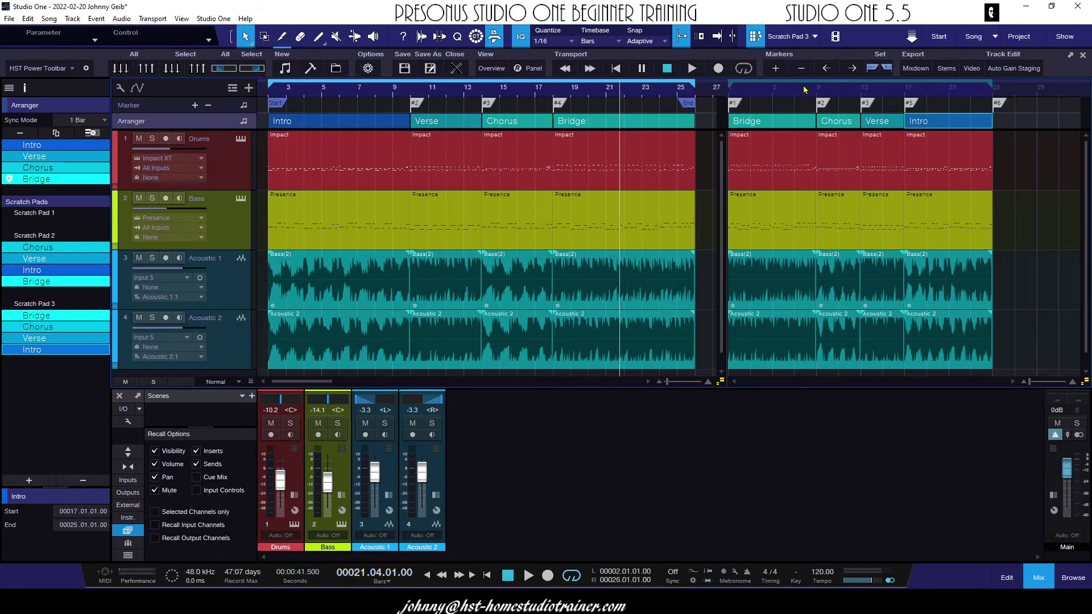
left_click(805, 89)
left_click(607, 93)
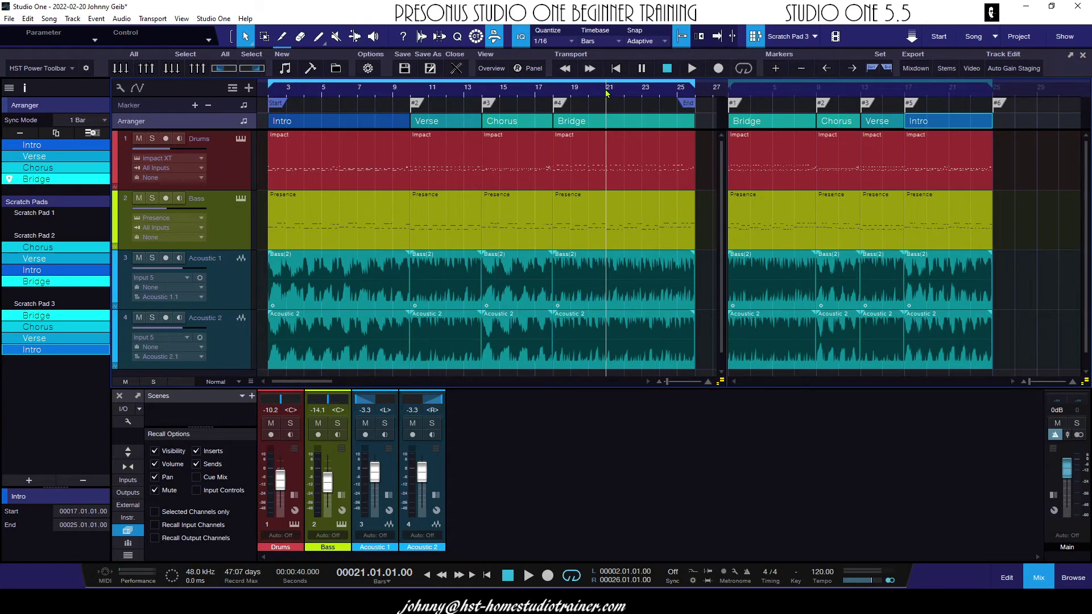
Step: Widen the scratch pad area across the main arrangement and place the playhead at bar 28 of Scratch Pad 3
left_click_drag(351, 94, 358, 79)
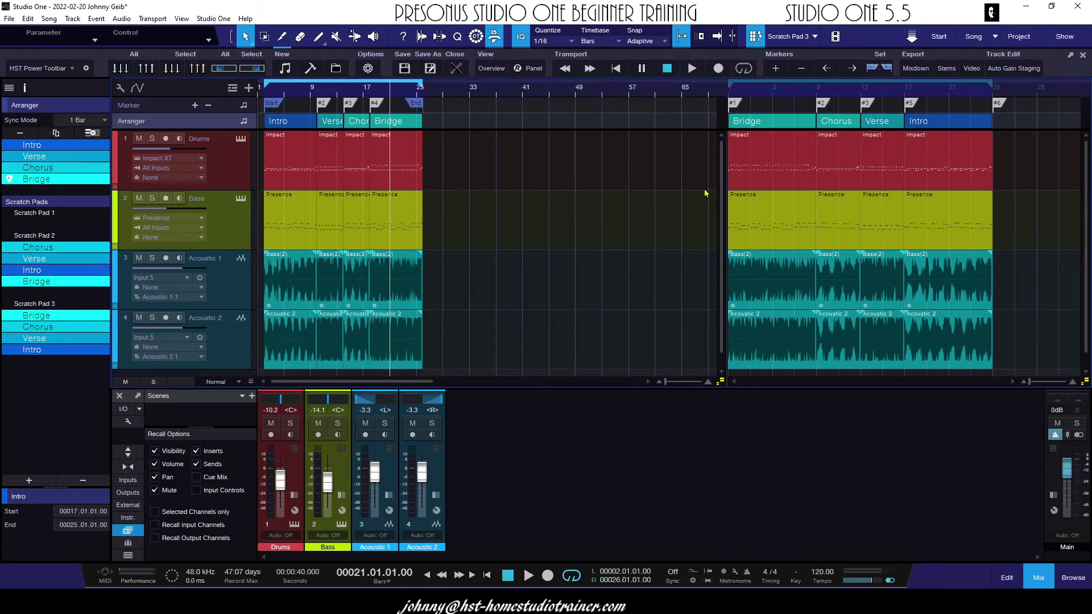
left_click_drag(723, 196, 224, 183)
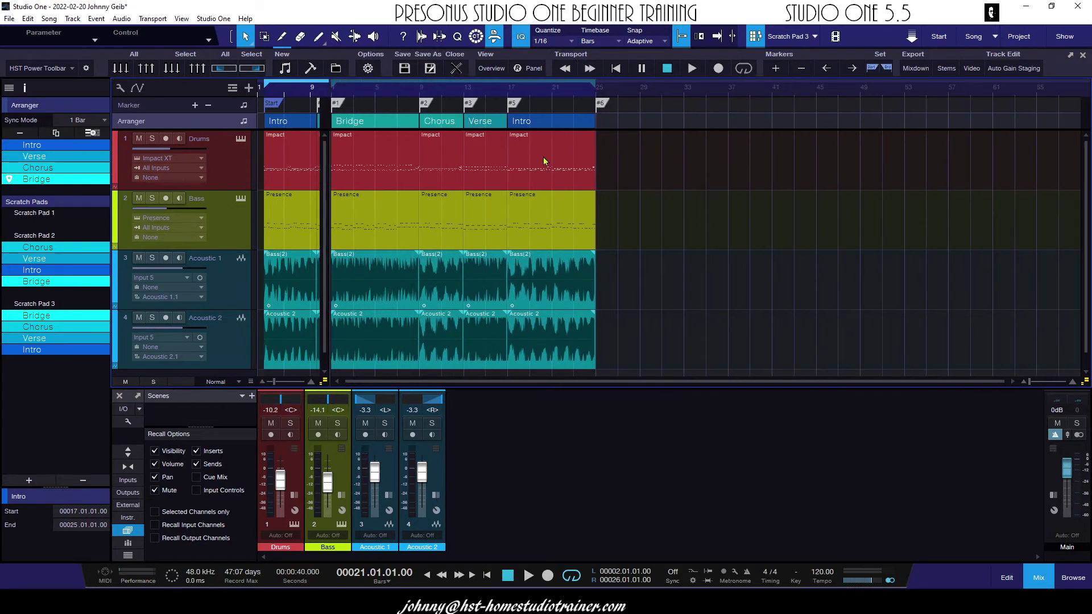
left_click_drag(592, 84, 596, 85)
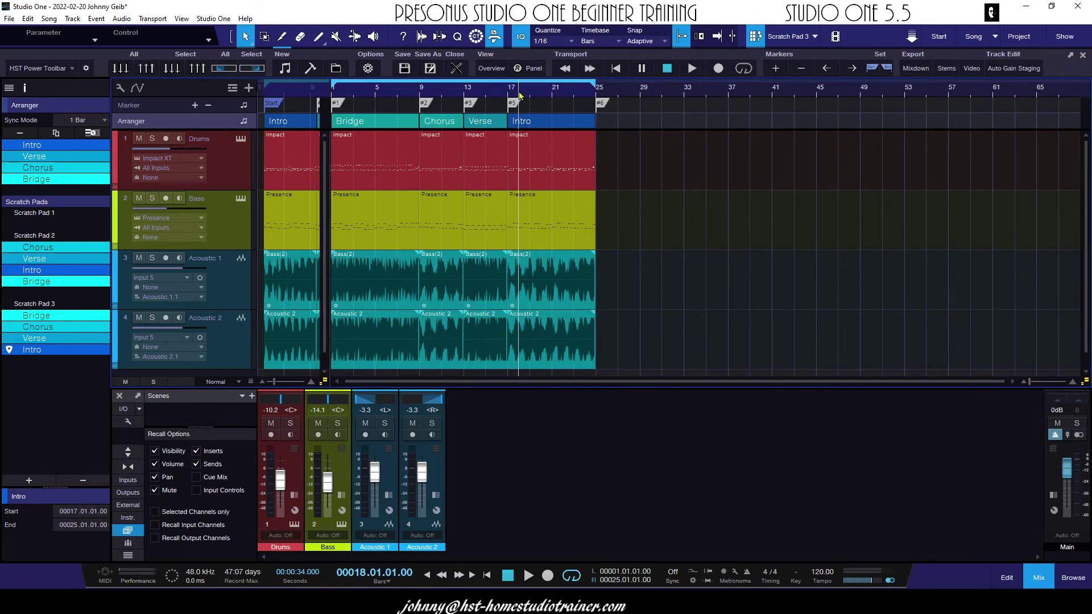
left_click(628, 95)
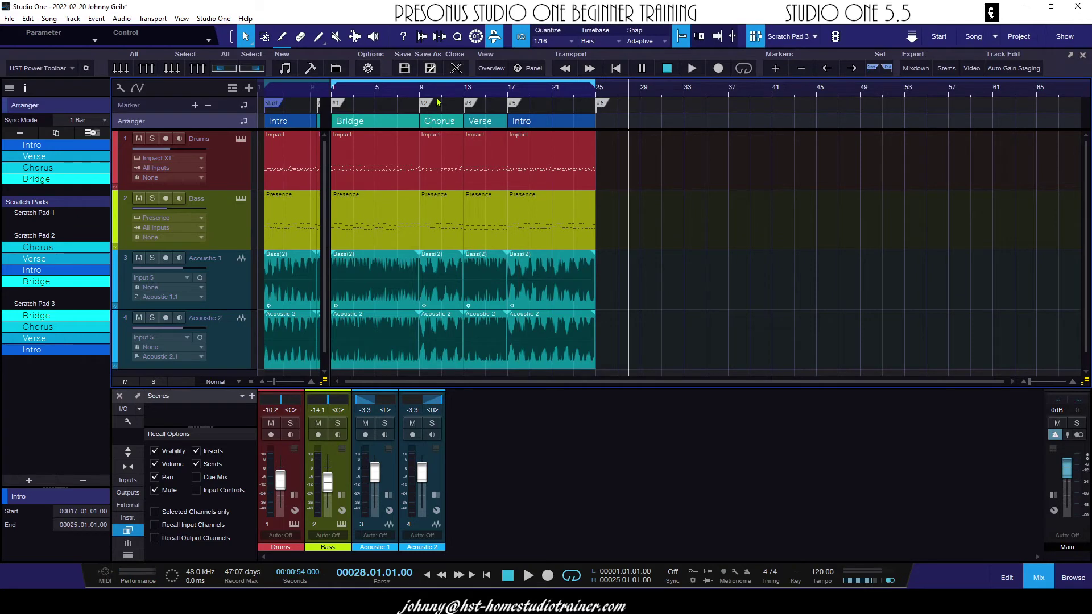
Step: Show Scratch Pad 2 with the playhead in its Verse section and widen the main arrangement area to reveal all four song sections
left_click(815, 36)
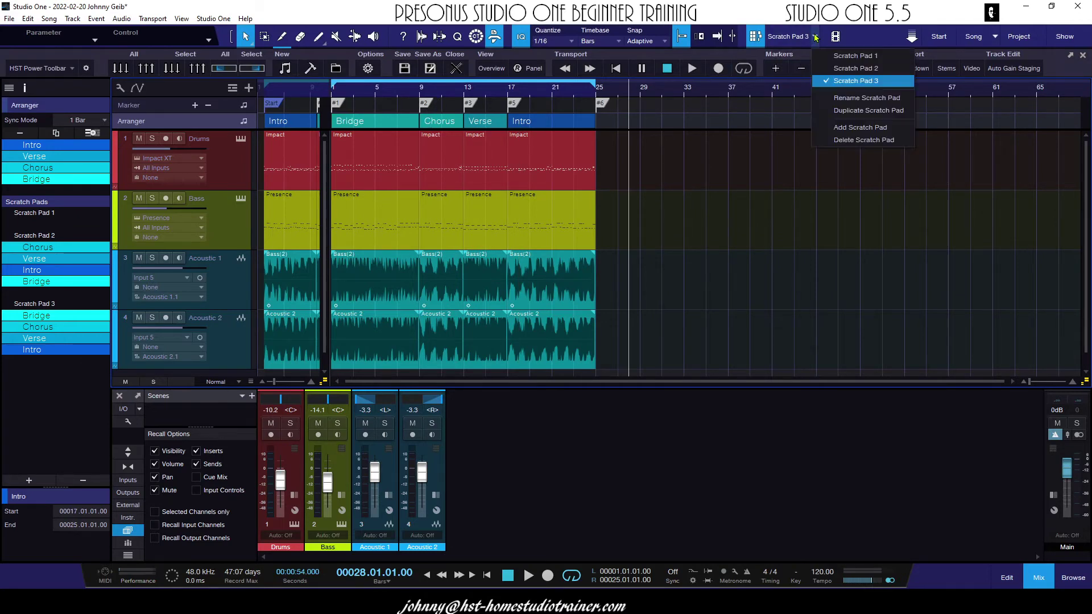
left_click(838, 69)
left_click(501, 96)
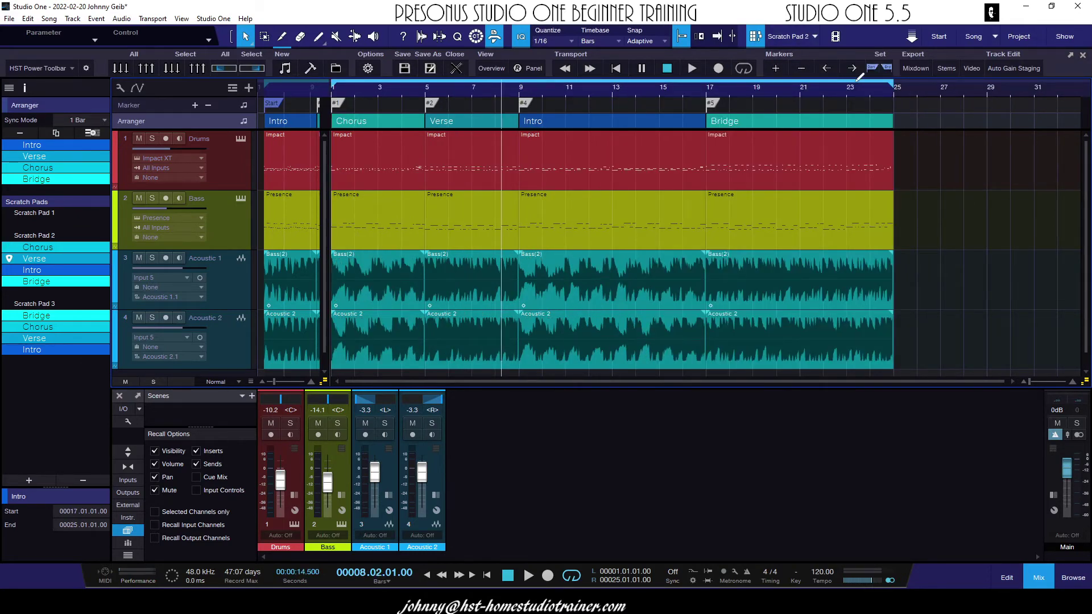
left_click(319, 185)
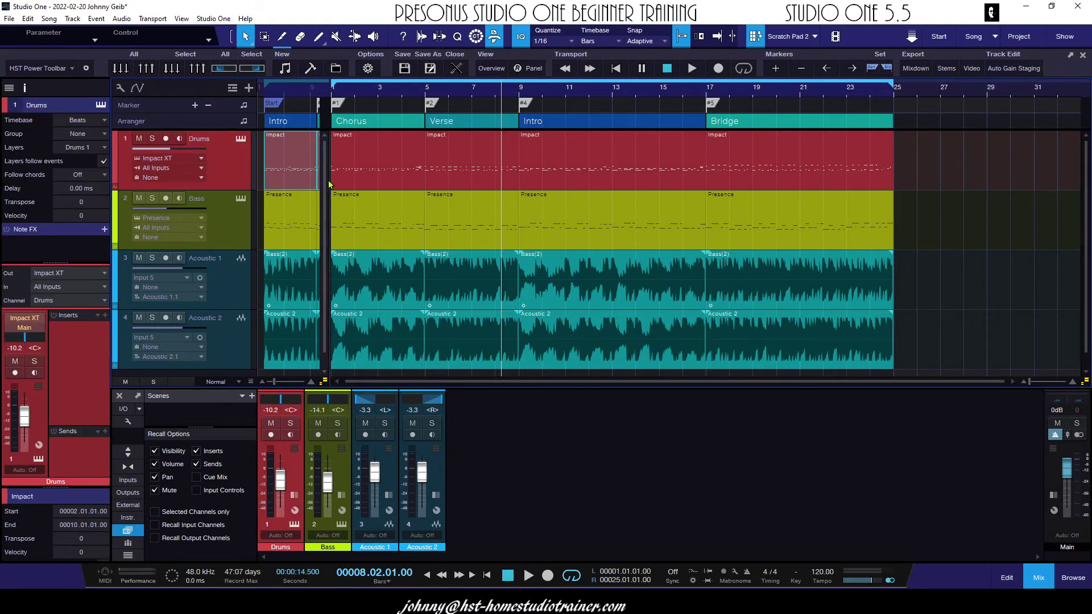
left_click_drag(320, 185, 533, 181)
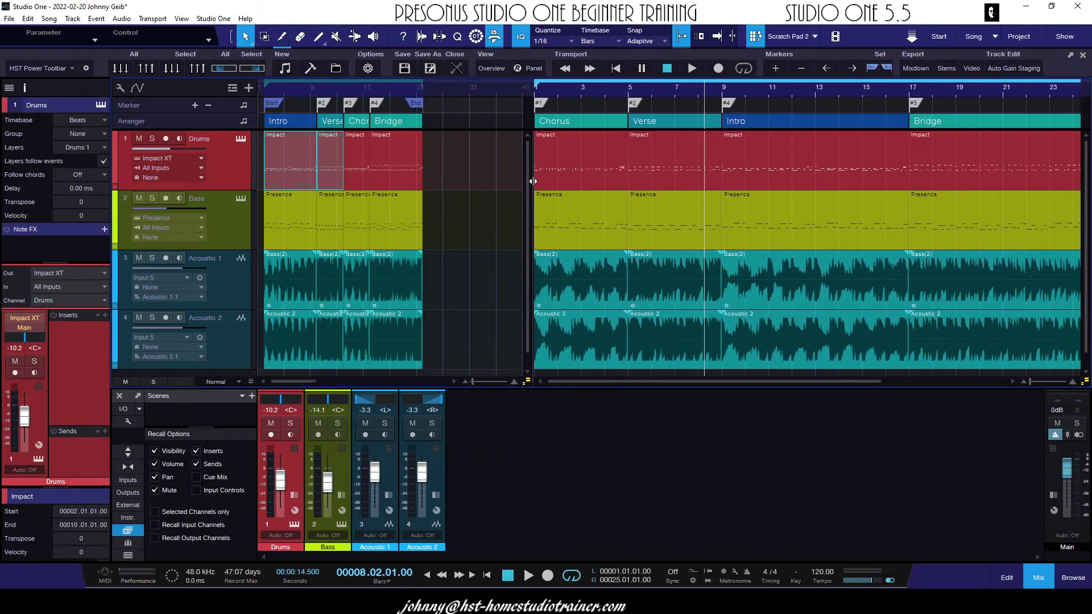
Step: Place the playhead at bar 13 of the main arrangement and move the song's loop start to bar 1
left_click(341, 91)
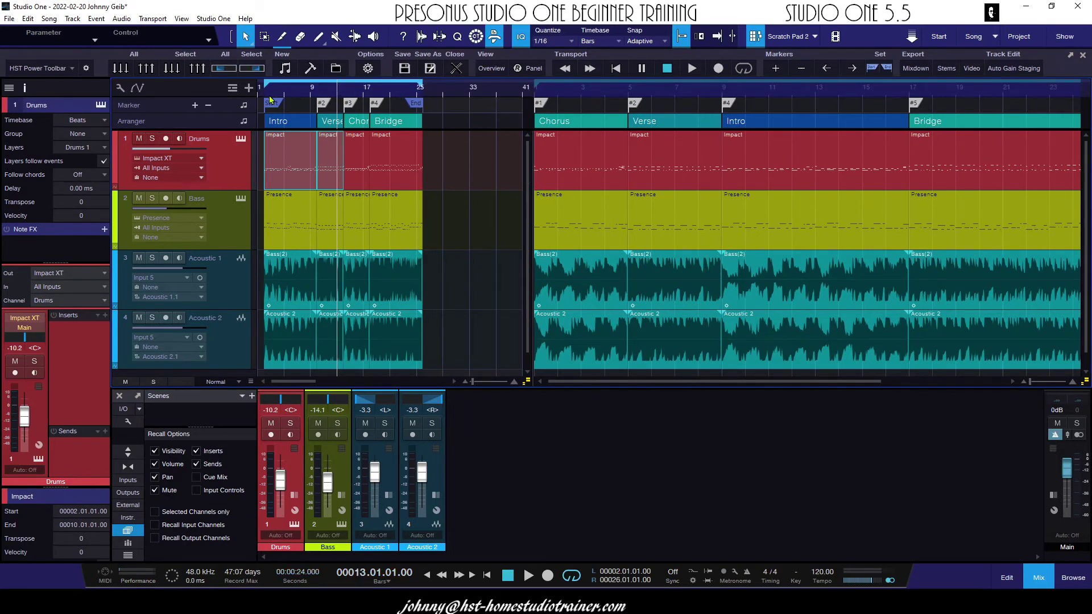
left_click_drag(266, 85, 284, 100)
key("ctrl+z")
left_click_drag(294, 94, 323, 101)
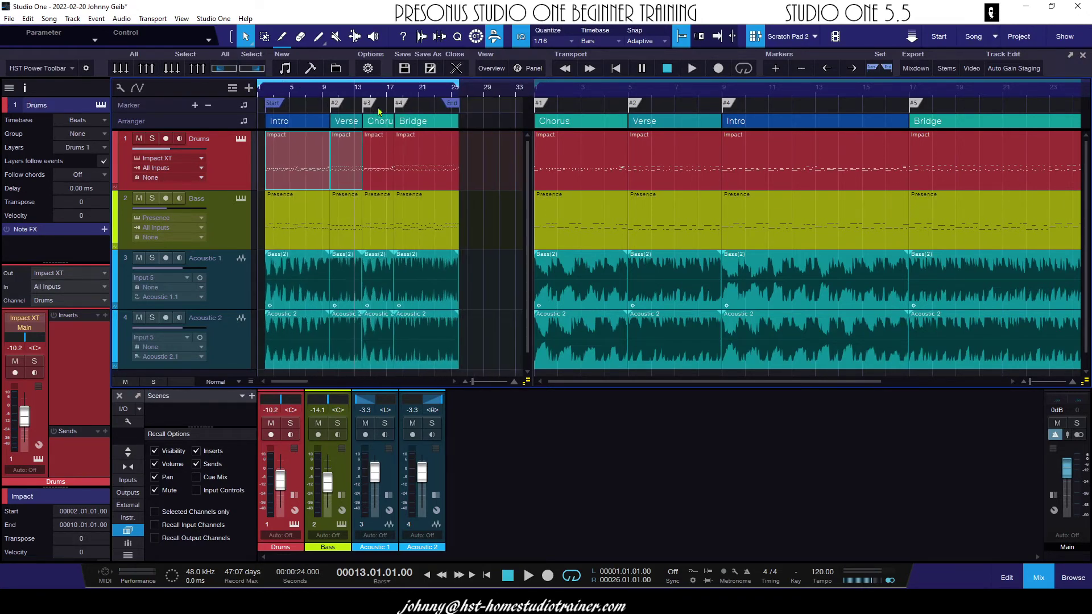
Step: Switch from Scratch Pad 2 to Scratch Pad 3, widen the main arrangement area and select the song's Intro arranger section
left_click(798, 90)
key("w")
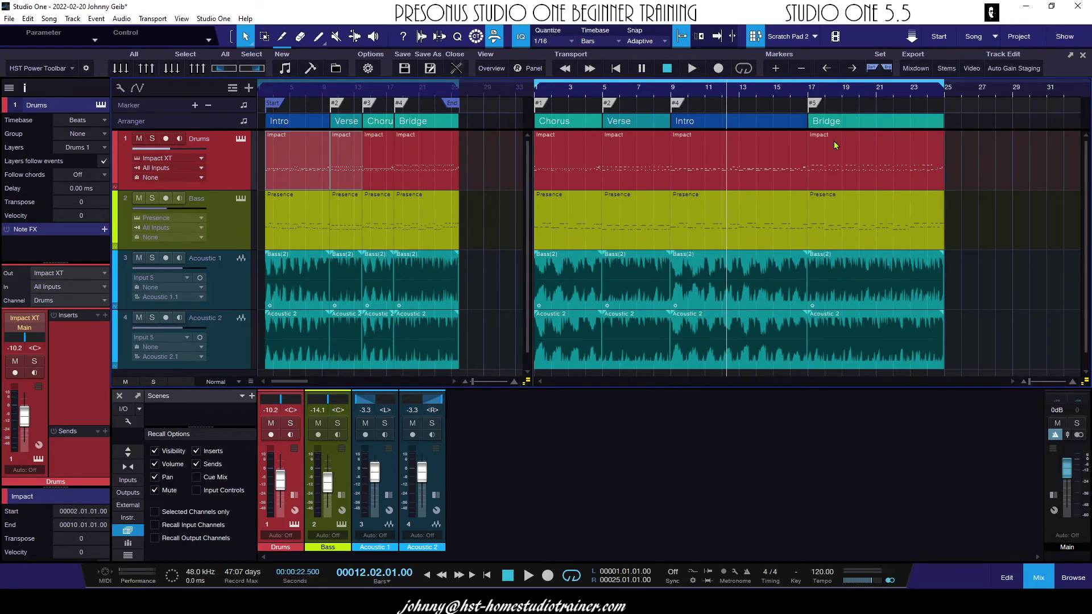
left_click(815, 37)
left_click(821, 86)
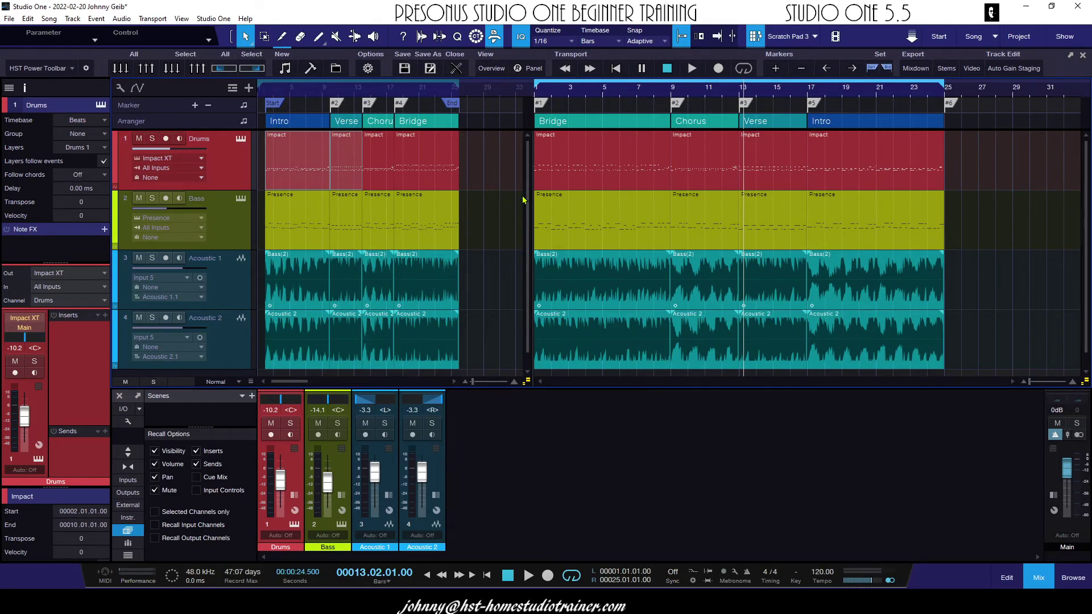
left_click_drag(531, 203, 685, 202)
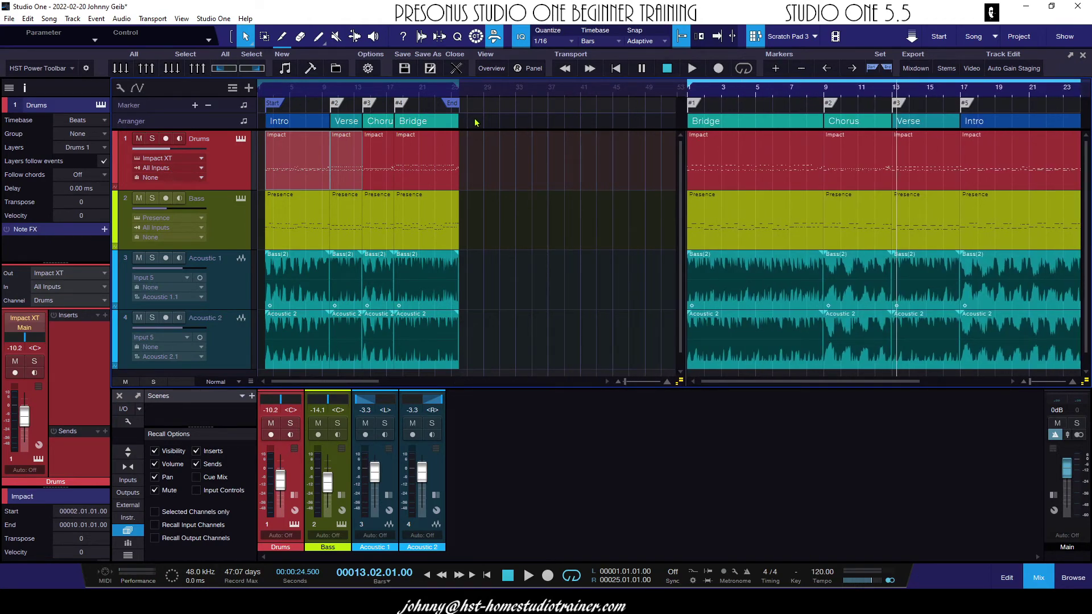
left_click(267, 121)
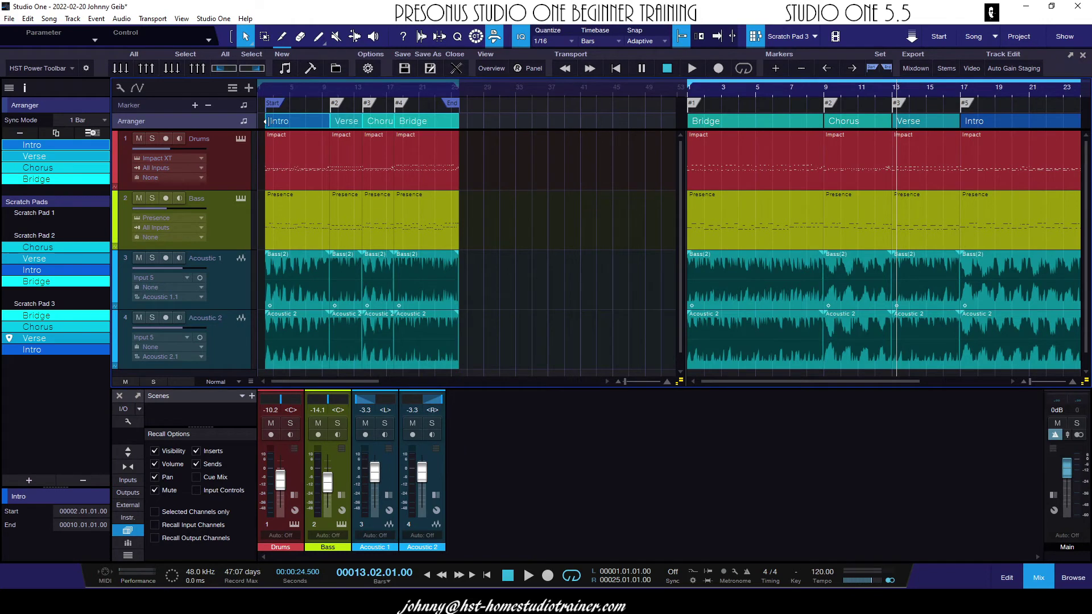
Step: Delete all four arranger sections and the remaining markers and track events from the main arrangement
left_click_drag(495, 114, 265, 99)
key("Delete")
key("Delete")
mouse_move(491, 367)
left_mouse_down()
mouse_move(419, 251)
mouse_move(275, 181)
left_mouse_up()
key("Delete")
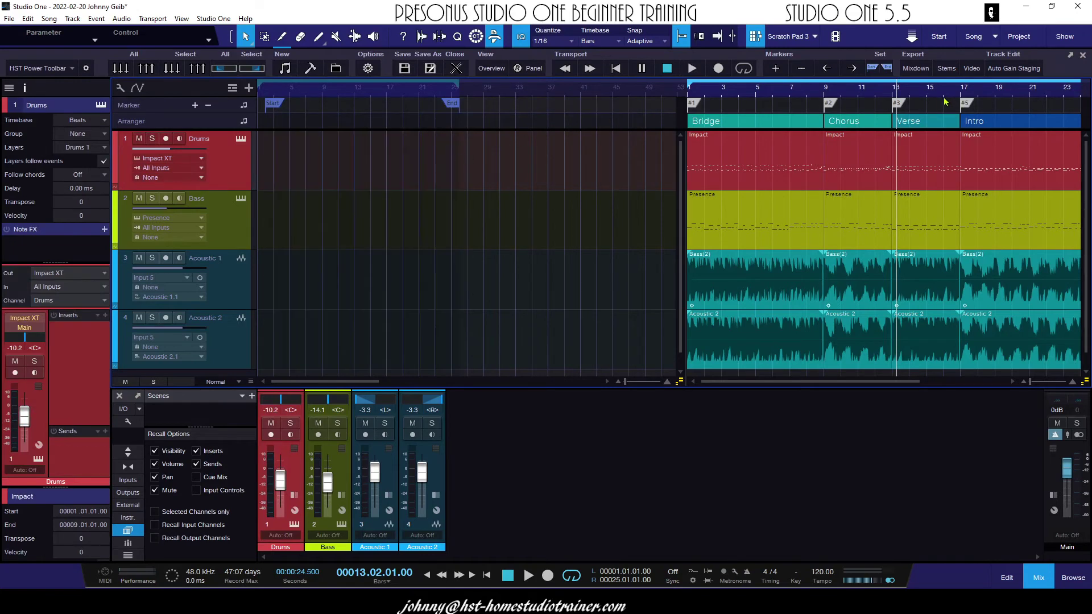
Step: Copy the Bridge, Chorus, Verse and Intro sections from Scratch Pad 3 together to bar 1 of the empty main arrangement
left_click_drag(939, 91, 939, 80)
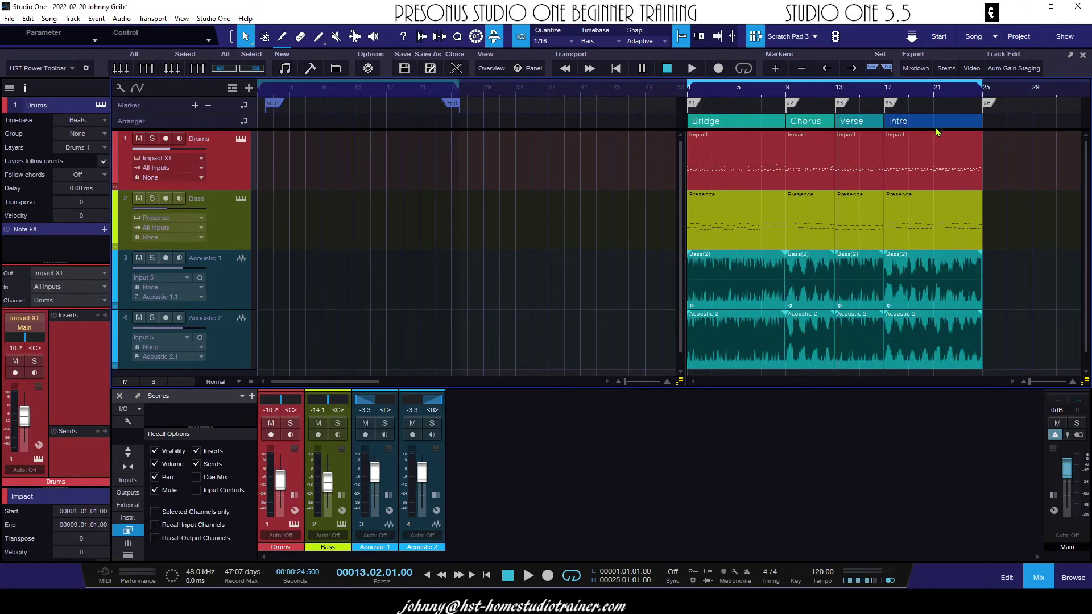
left_click(956, 122)
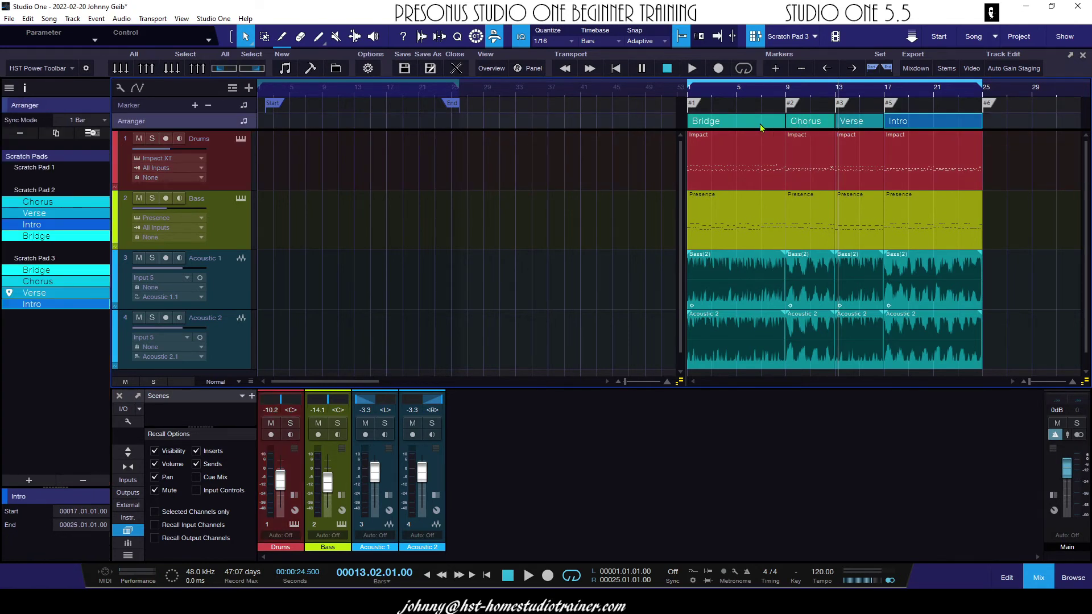
left_click(735, 125)
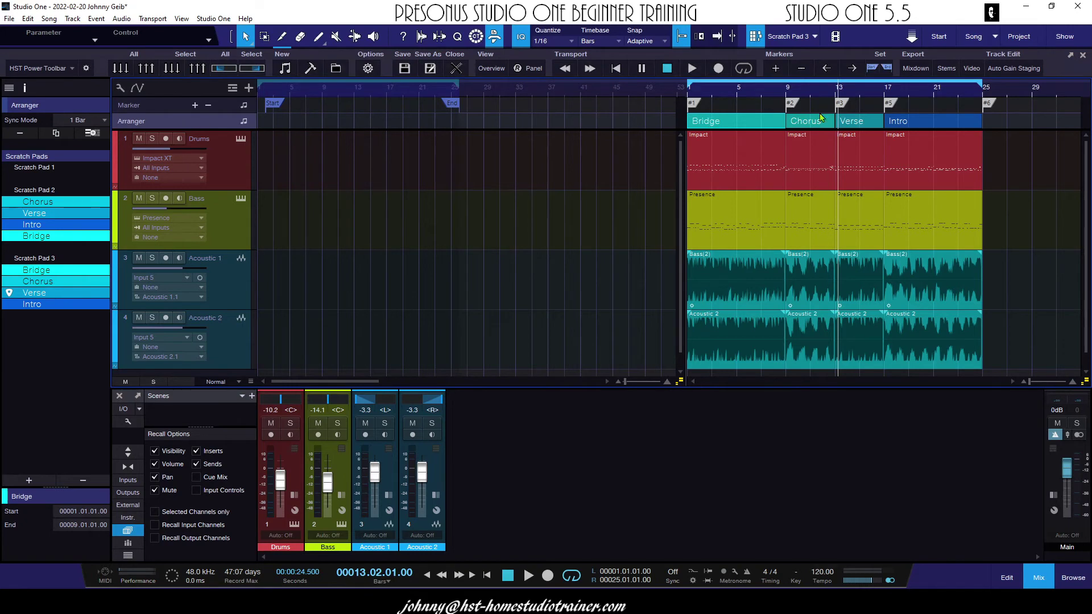
left_click(927, 125)
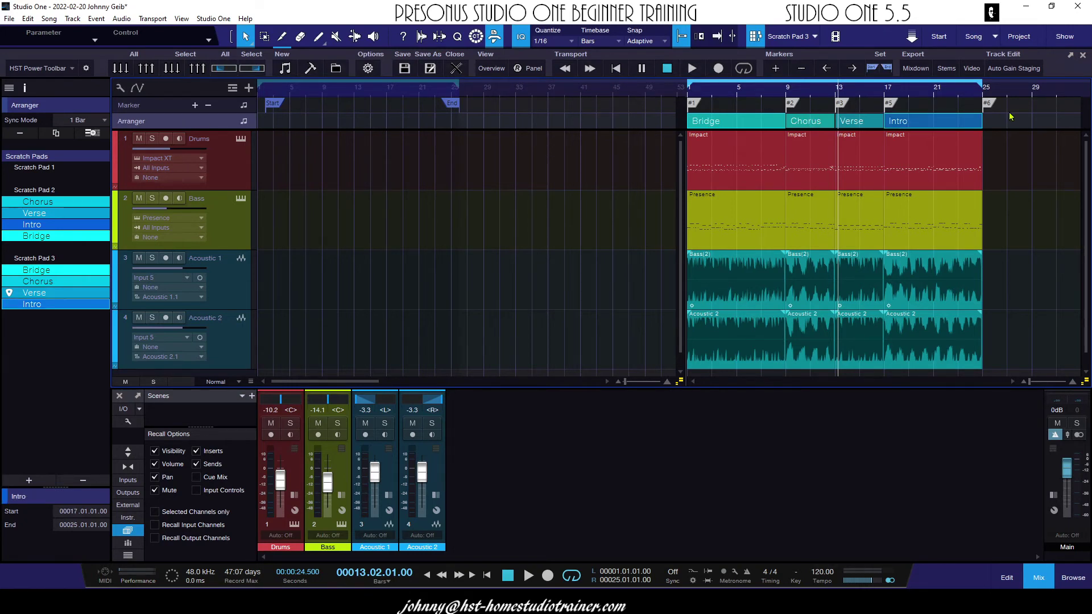
left_click(731, 120)
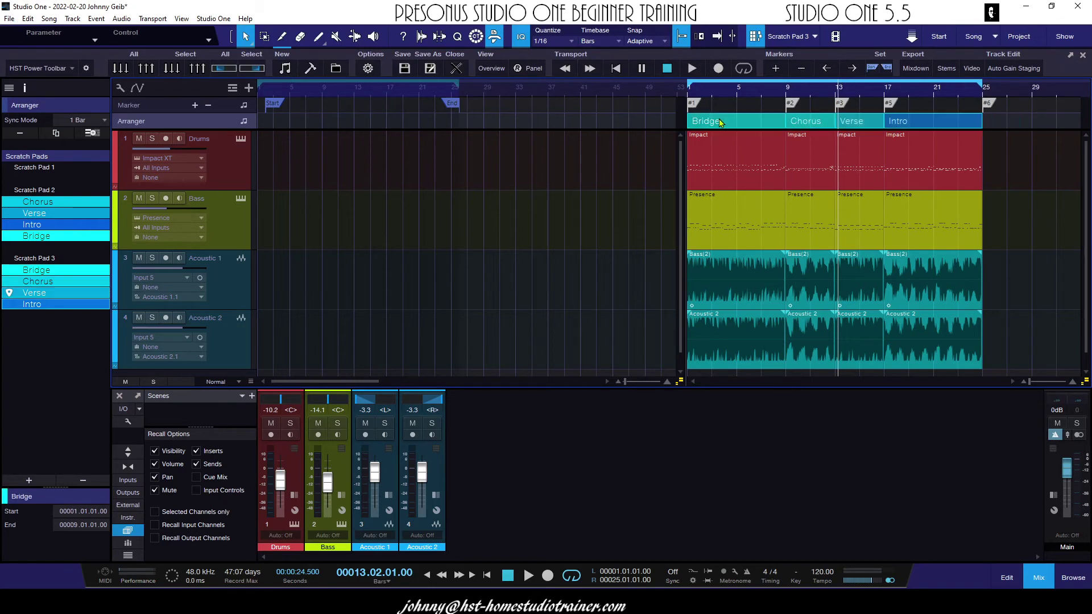
left_click_drag(731, 121, 288, 122)
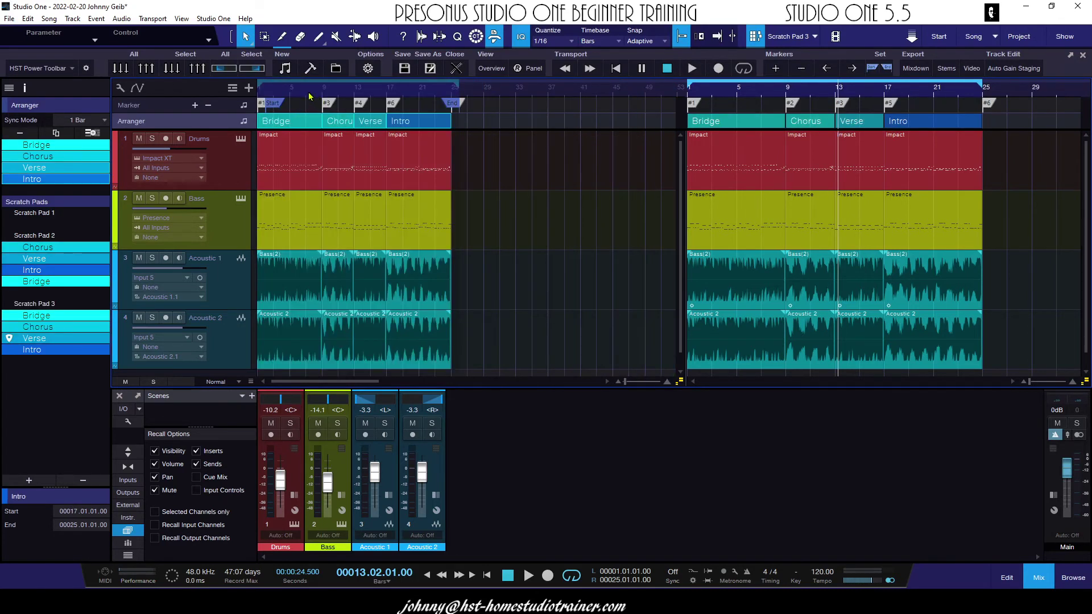
key("f")
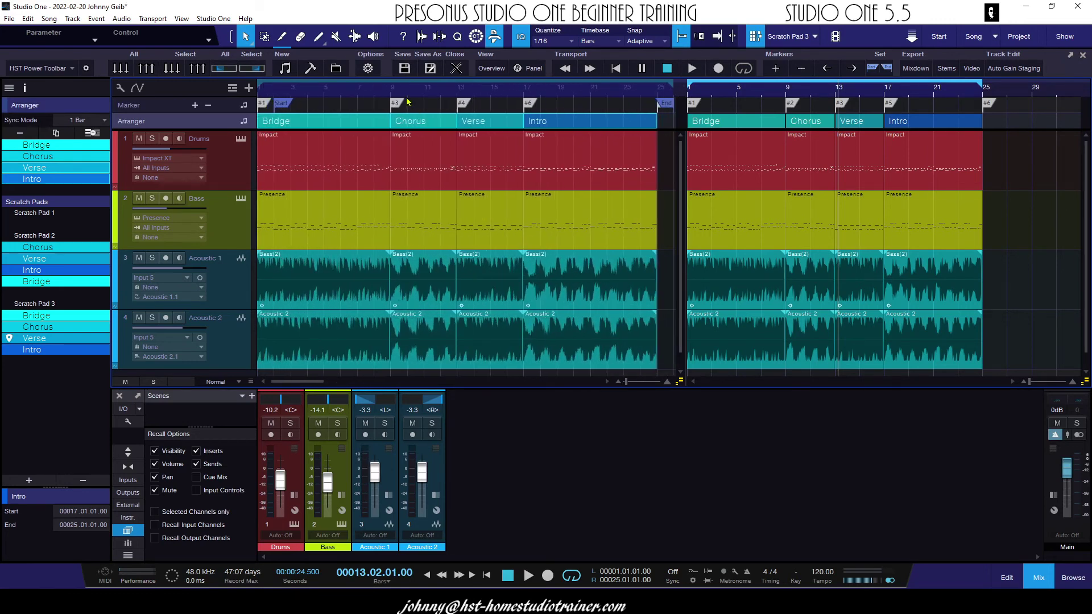
Step: Hide the scratch pad area and enlarge the main arrangement's timeline
left_click(815, 37)
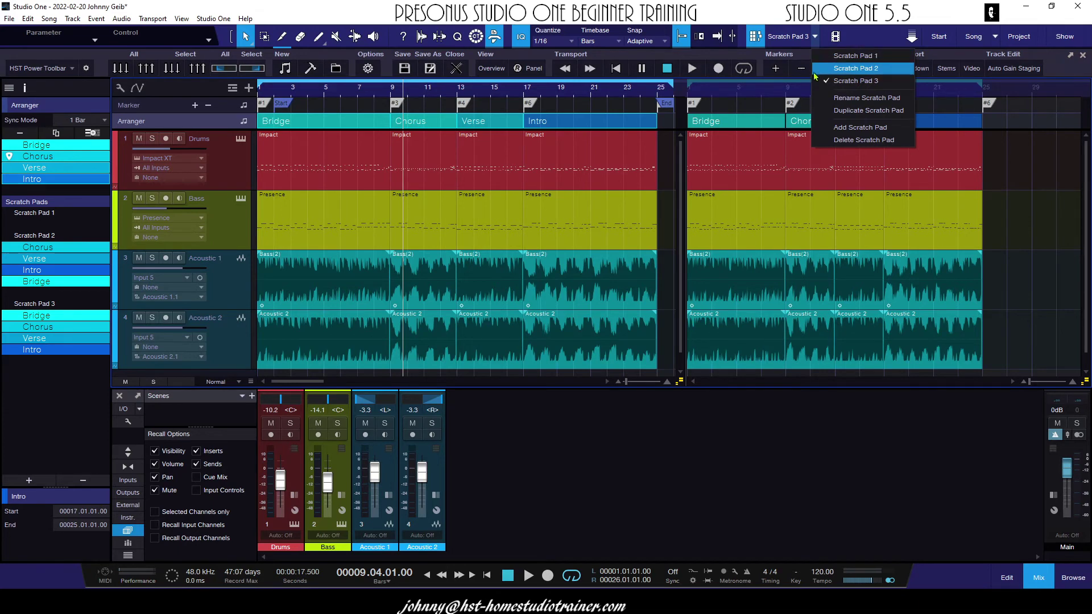
key("Escape")
left_click(755, 36)
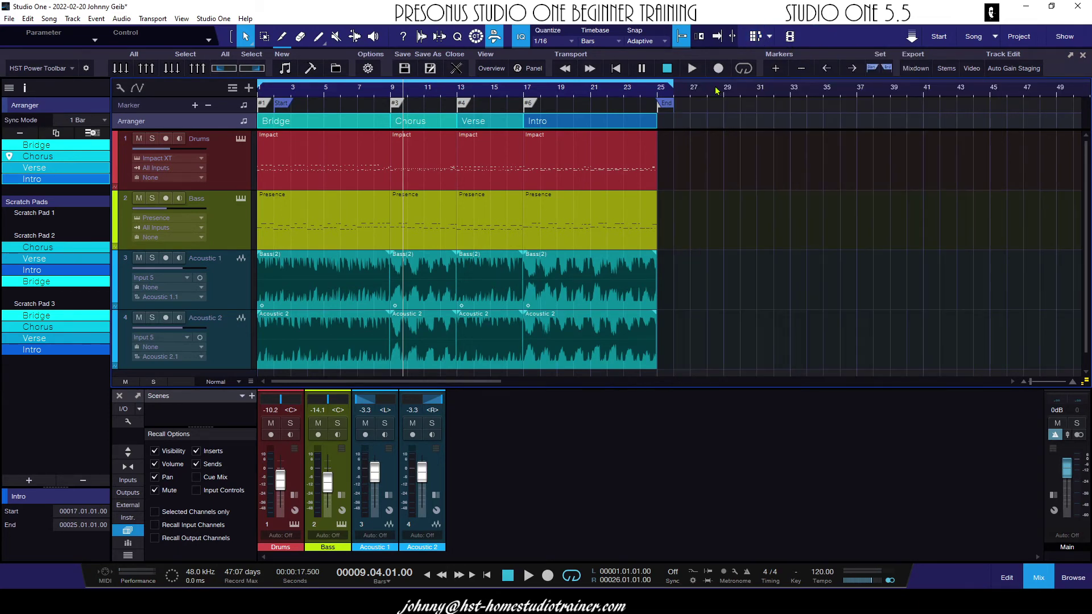
key("z")
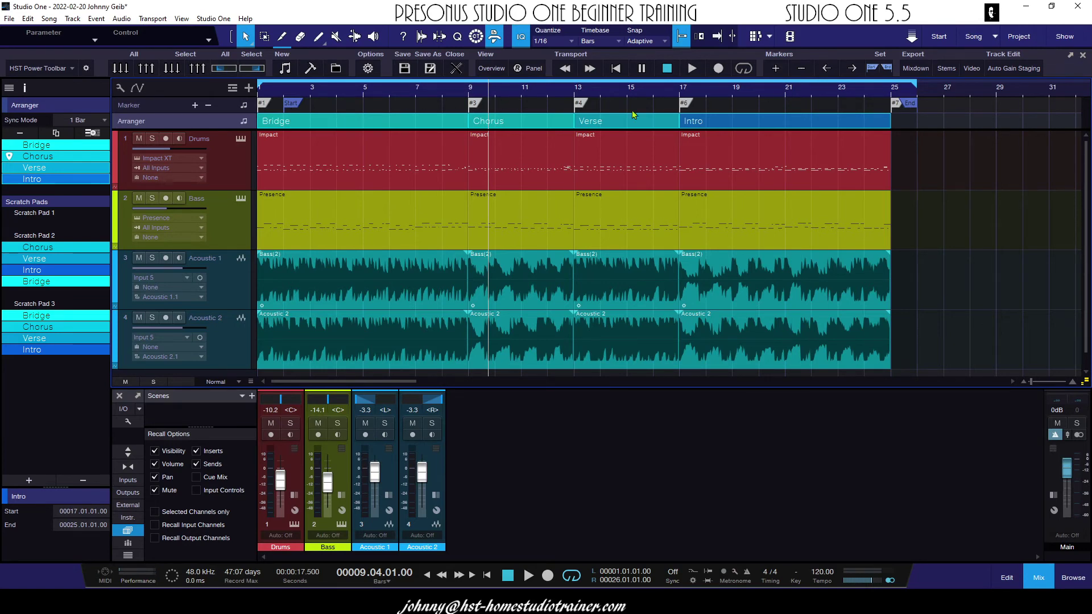
Step: Shift all four arranger sections of the main arrangement together, first to bar 2 and finally to bar 5
left_click_drag(300, 125, 325, 125)
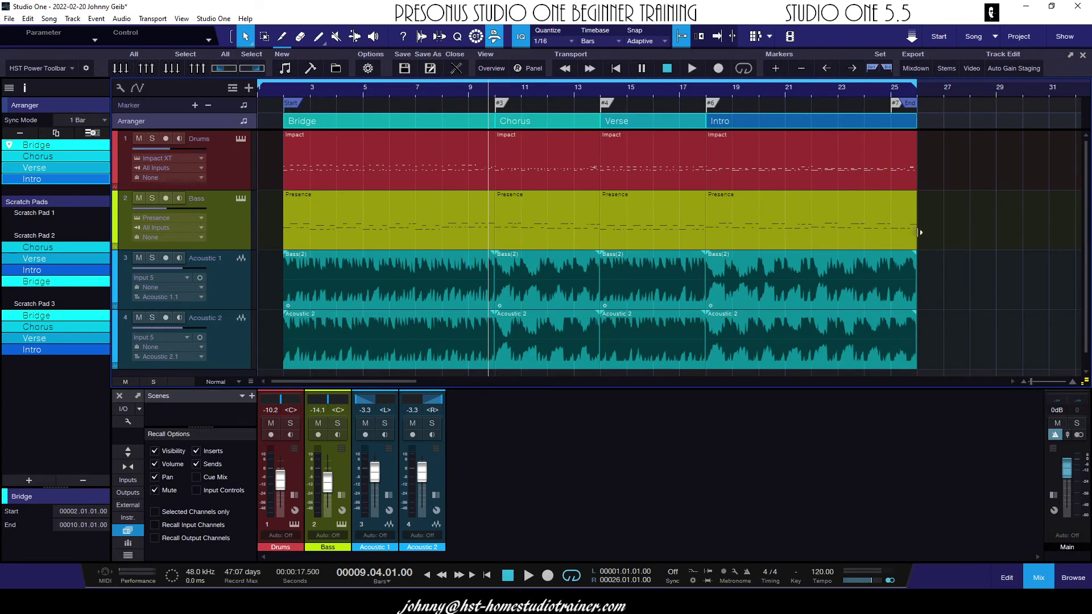
left_click(939, 121)
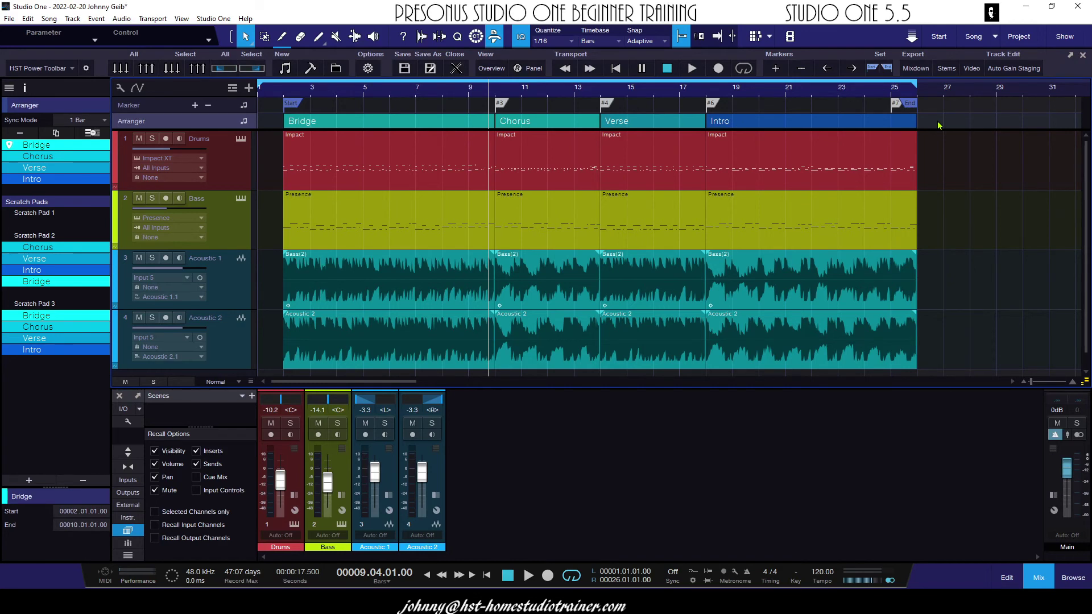
left_click_drag(938, 123, 382, 122)
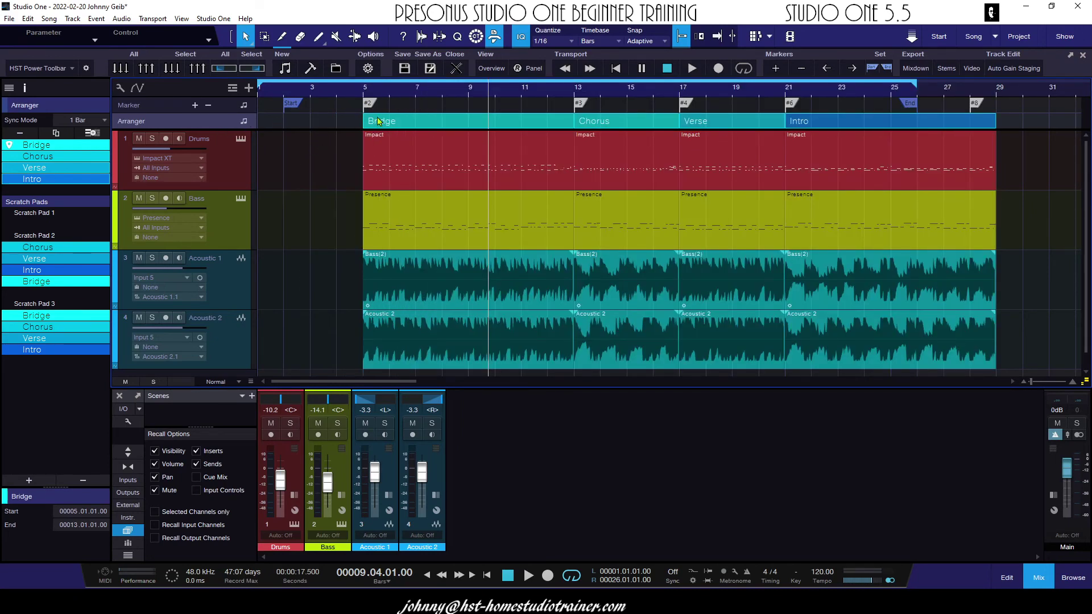
Step: Show Scratch Pad 3 beside the main arrangement again and place the playhead at bar 7 of the scratch pad
left_click_drag(401, 94, 406, 79)
left_click(755, 36)
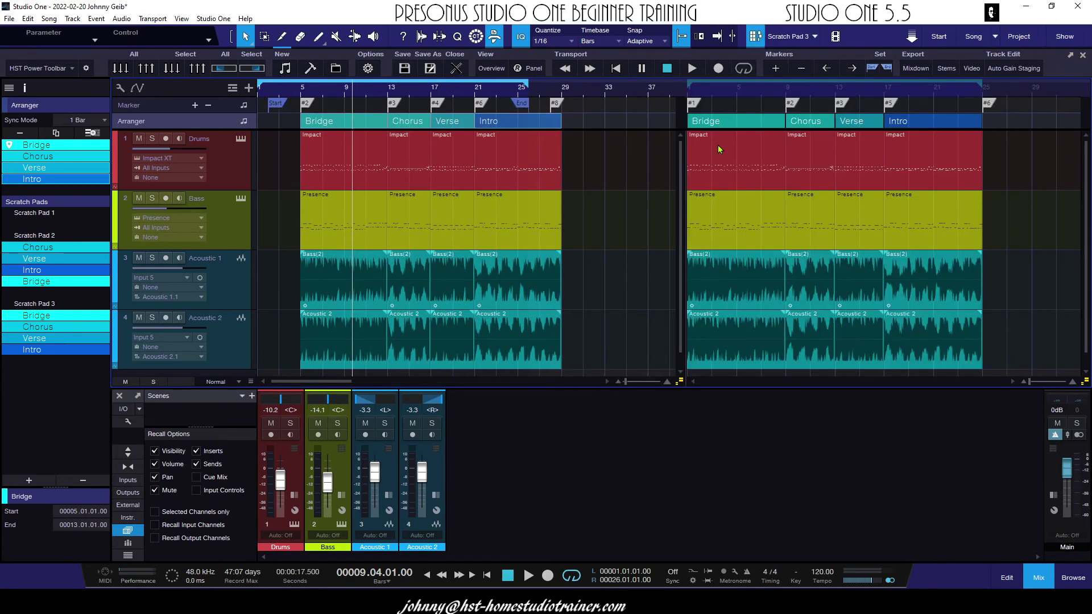
left_click(688, 185)
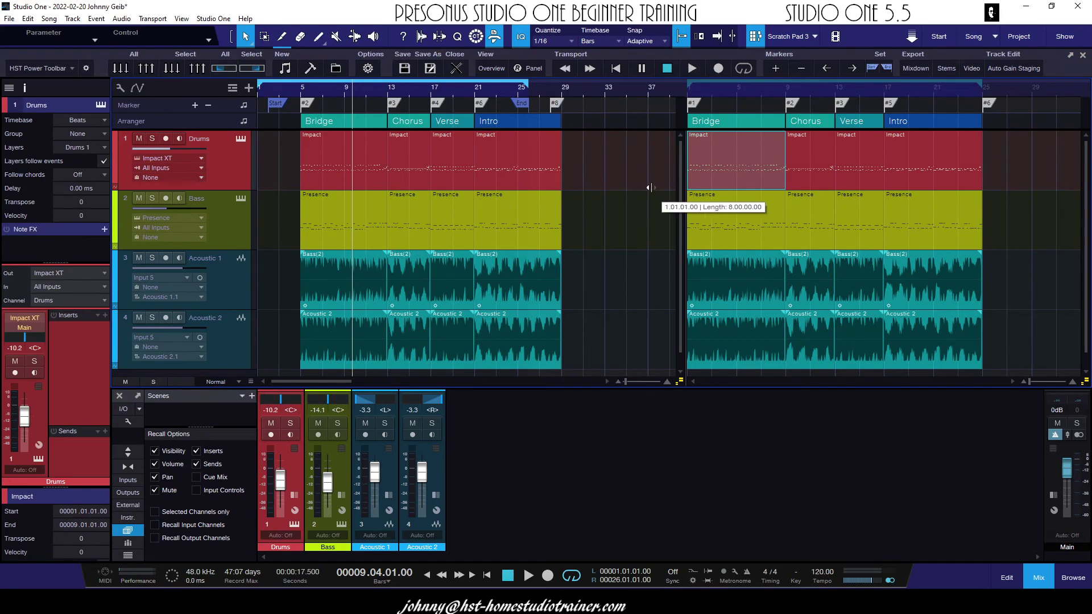
left_click(763, 88)
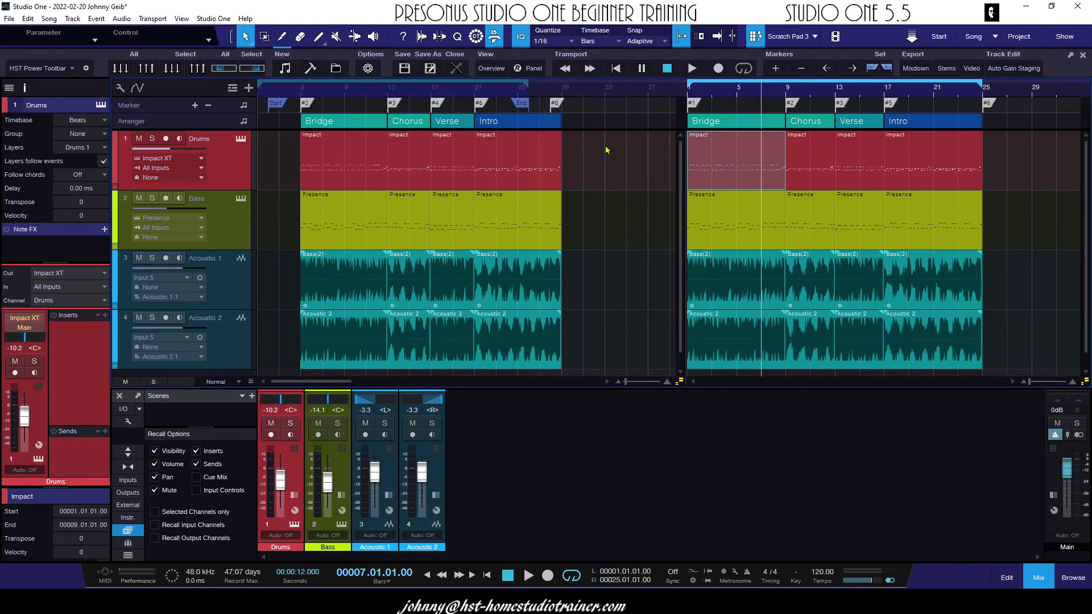
left_click(615, 163)
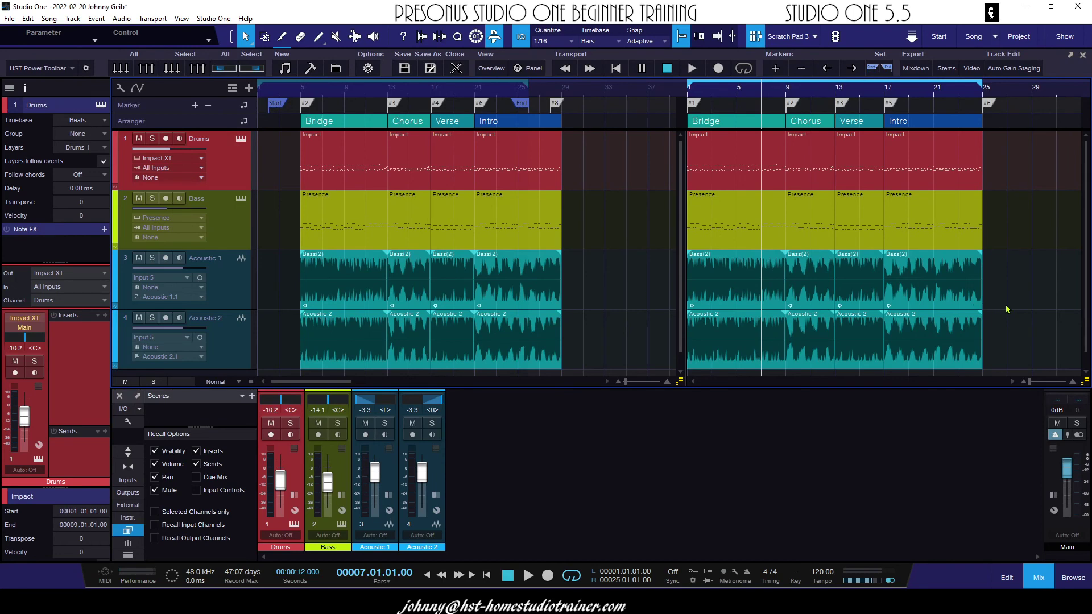
right_click(921, 94)
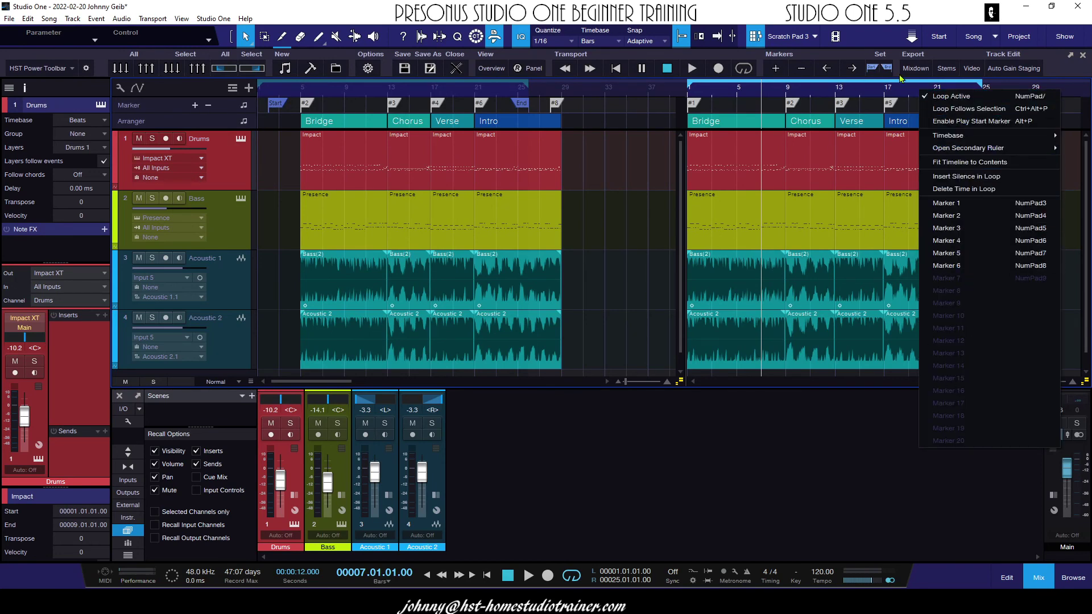
key("Escape")
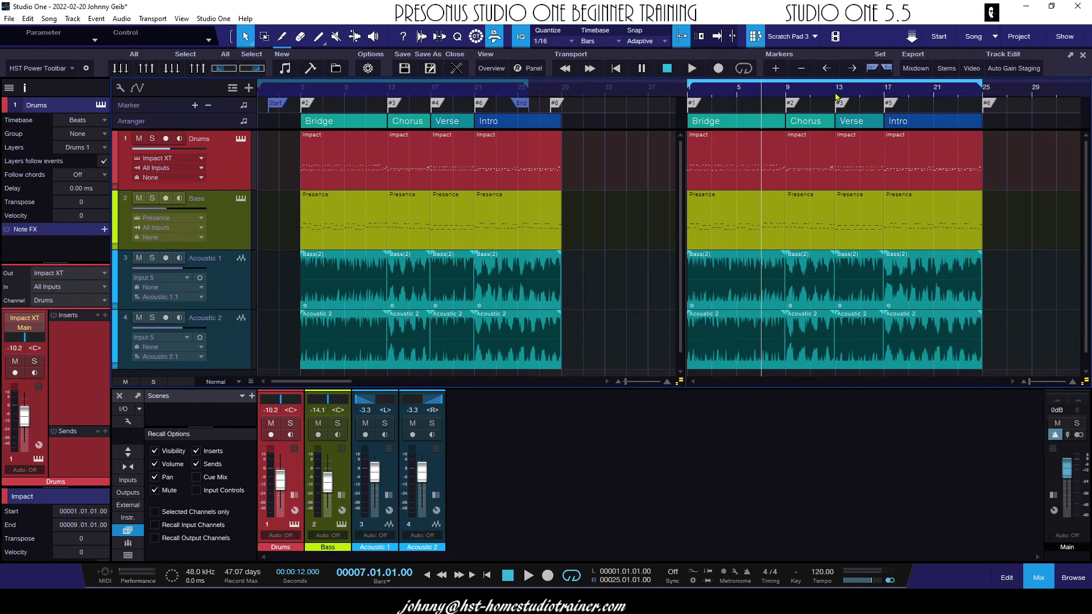